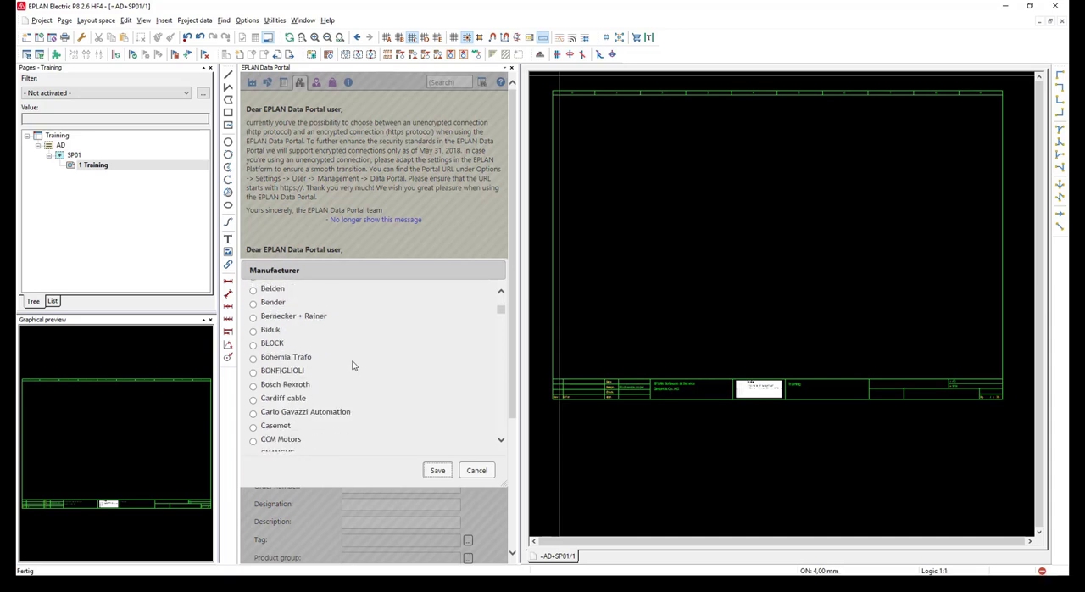
scroll(324, 350, "down", 20)
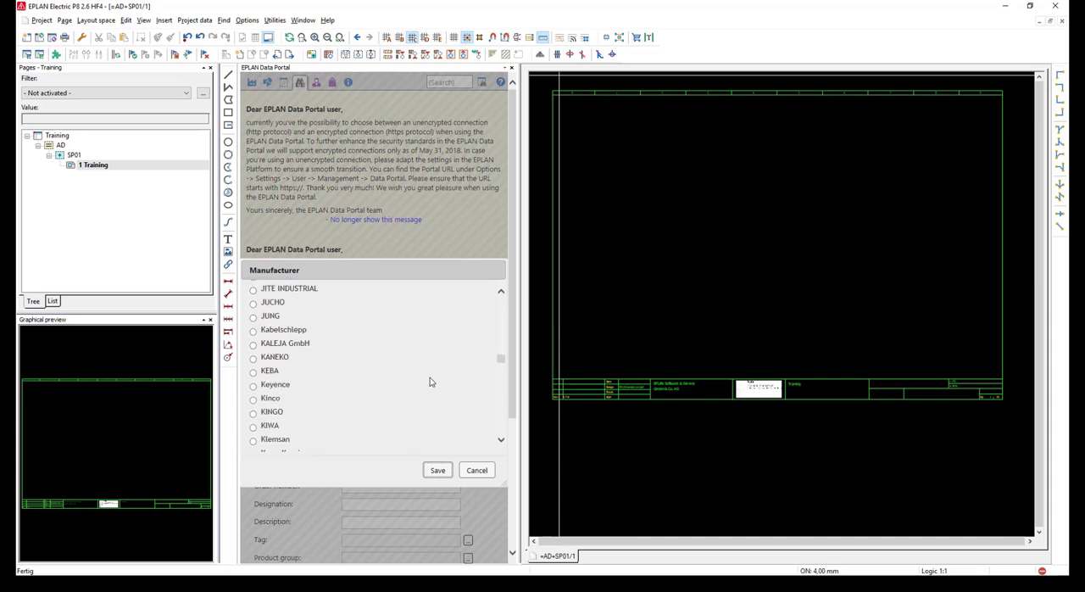
Search the Data Portal for manufacturer Siemens and part number 6es7521-1bl00-0ab0
left_click(441, 473)
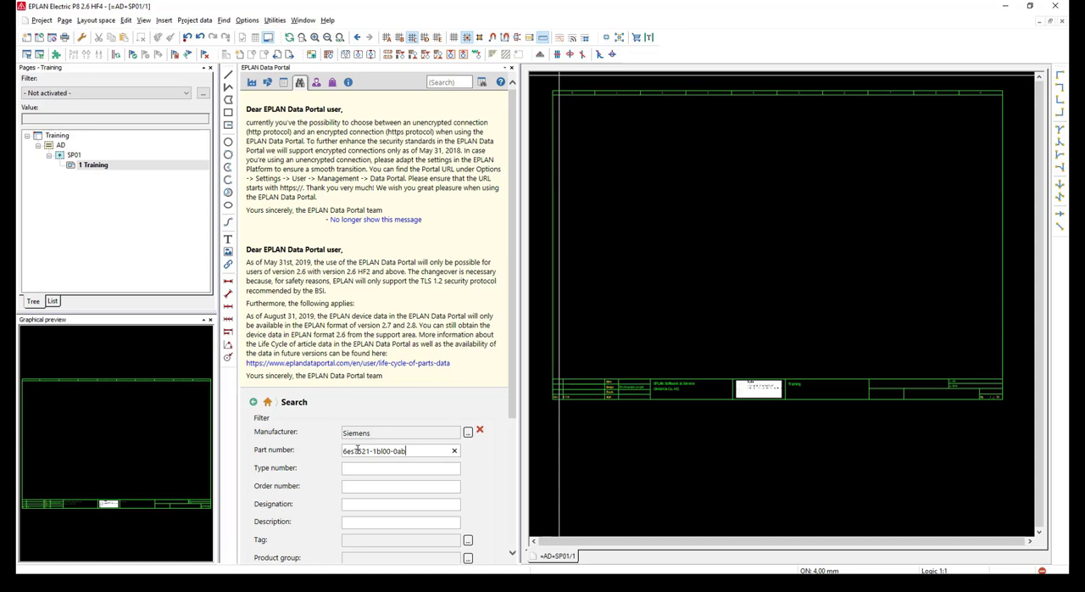
scroll(358, 450, "down", 3)
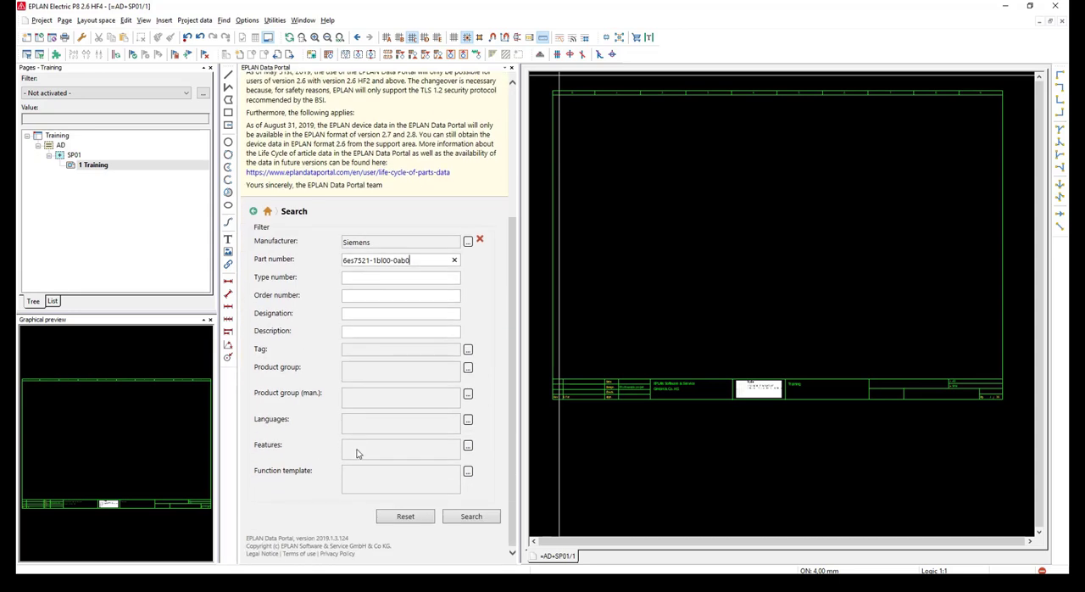
left_click(465, 515)
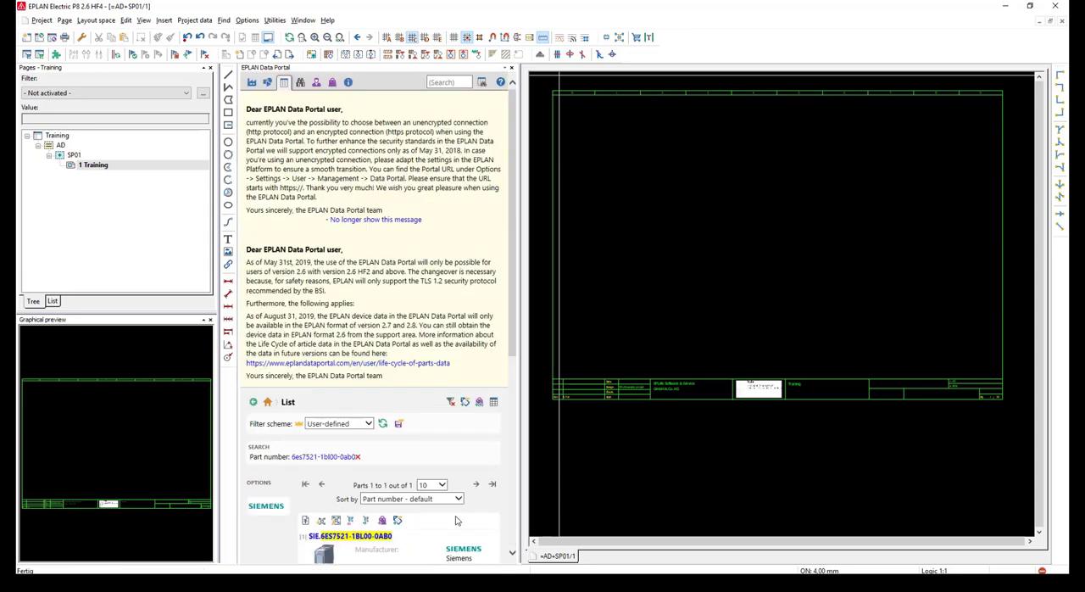
Open the details of part SIE.6ES7521-1BL00-0AB0 in a widened Data Portal and review its data and macro previews
scroll(486, 444, "down", 3)
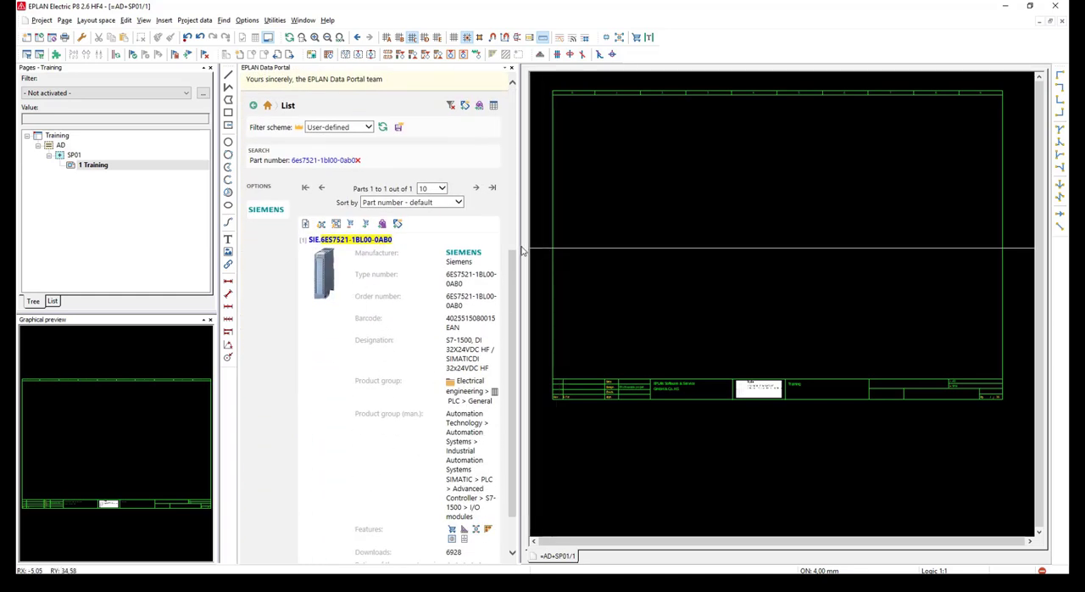
left_click_drag(523, 251, 569, 251)
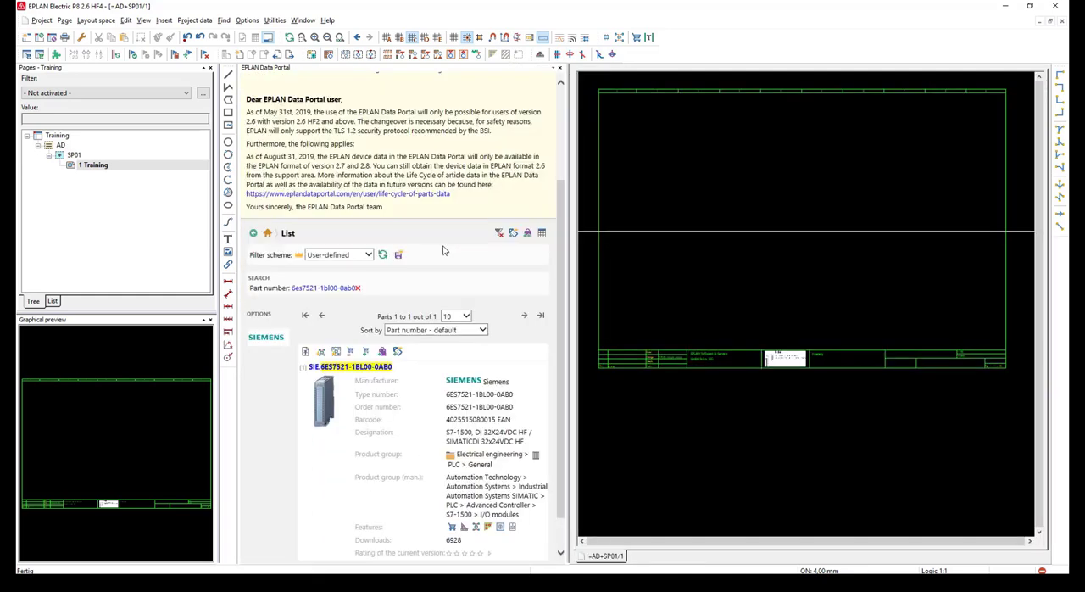
left_click(371, 366)
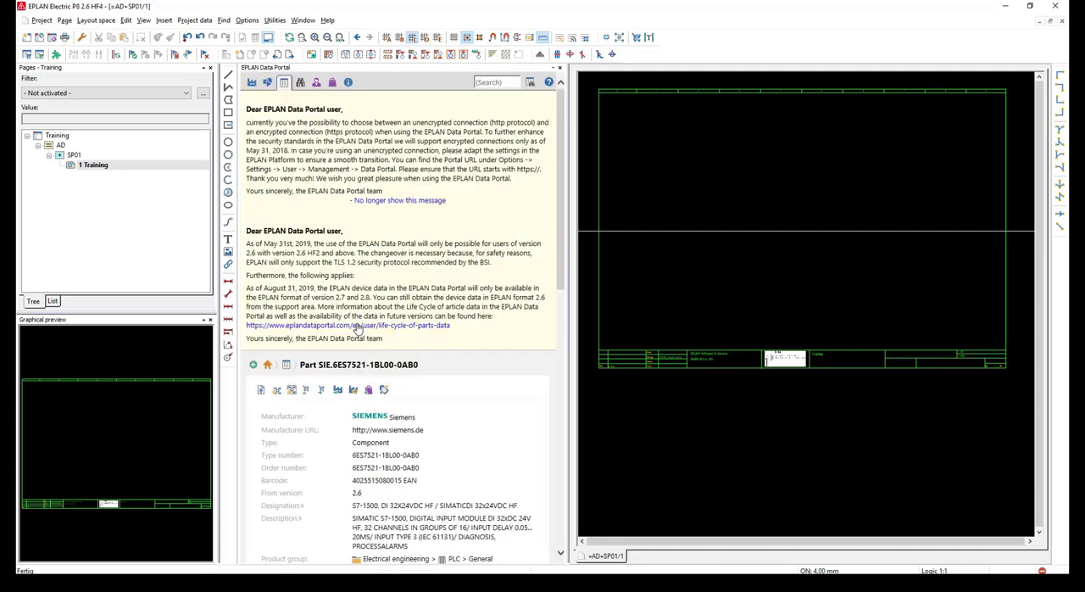
scroll(357, 329, "down", 5)
scroll(331, 280, "up", 3)
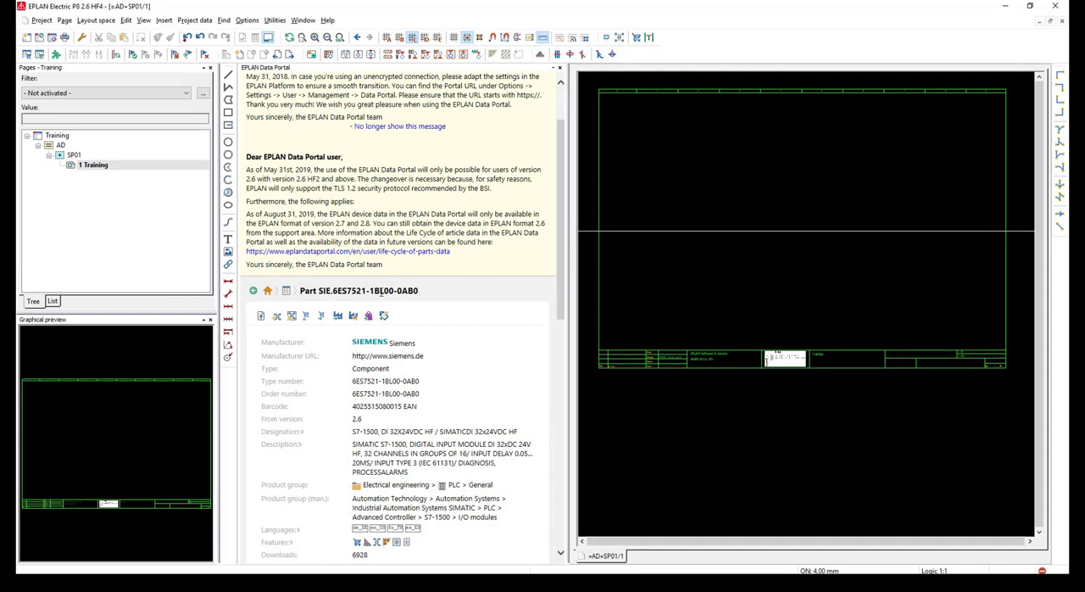
scroll(379, 290, "down", 10)
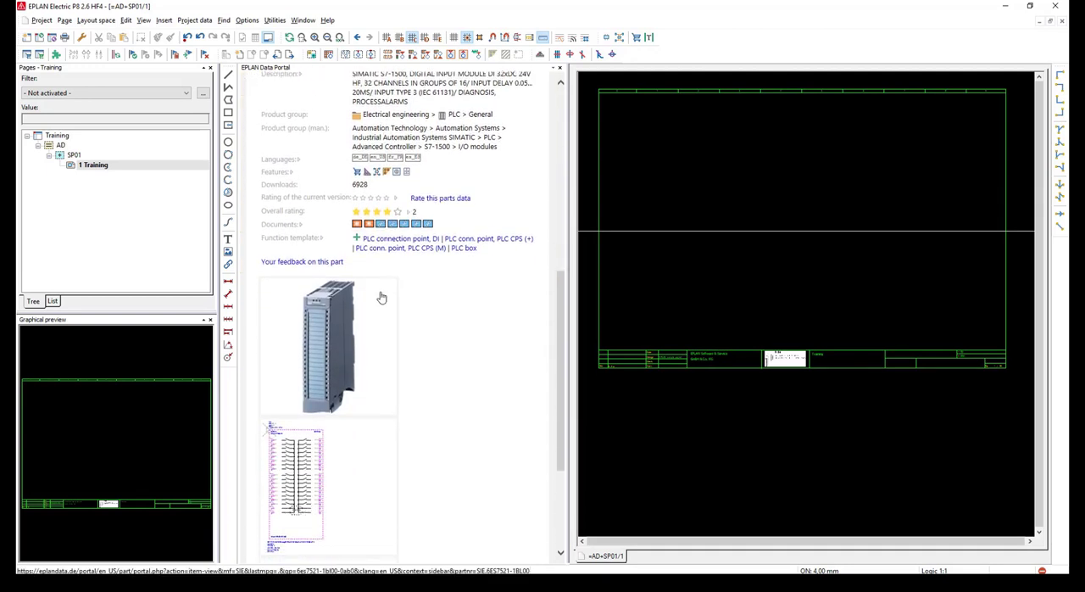
scroll(381, 298, "down", 4)
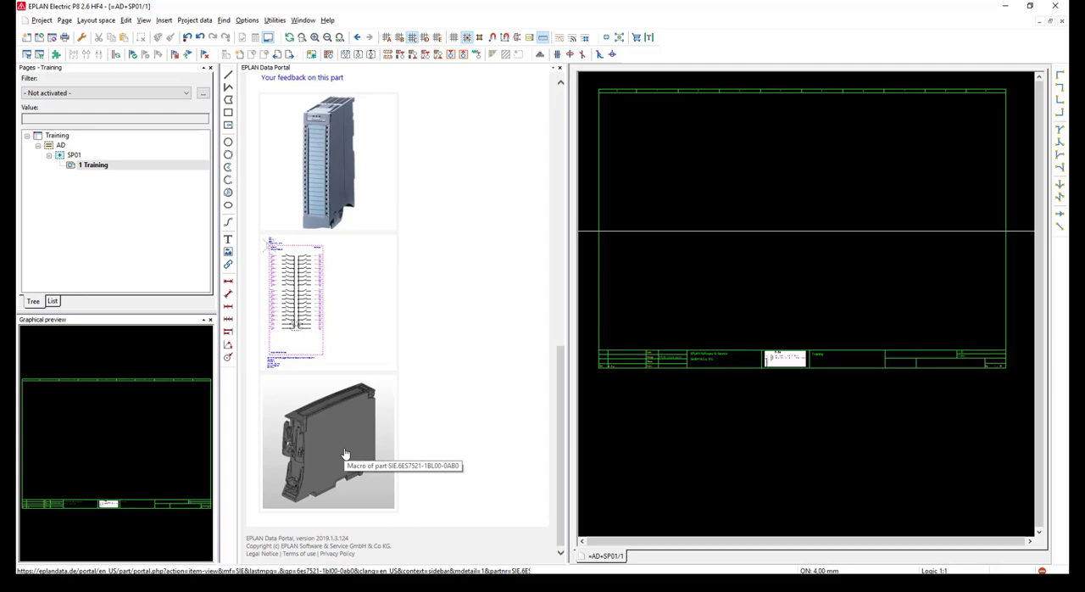
Open the part's macro details and choose variant B of the multi-line representation
left_click(383, 323)
scroll(383, 323, "down", 3)
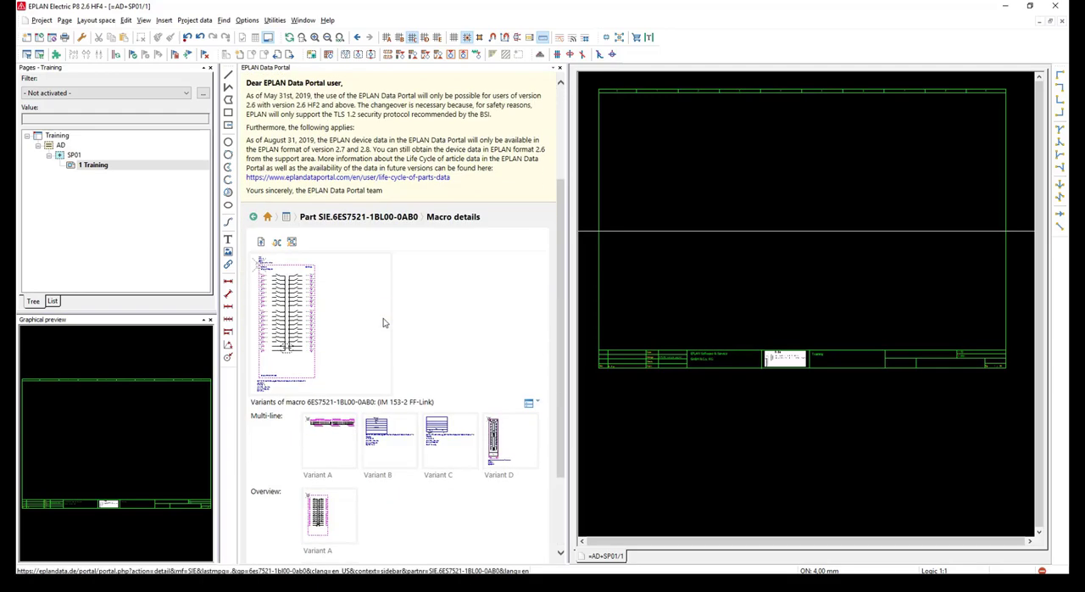
scroll(383, 323, "down", 2)
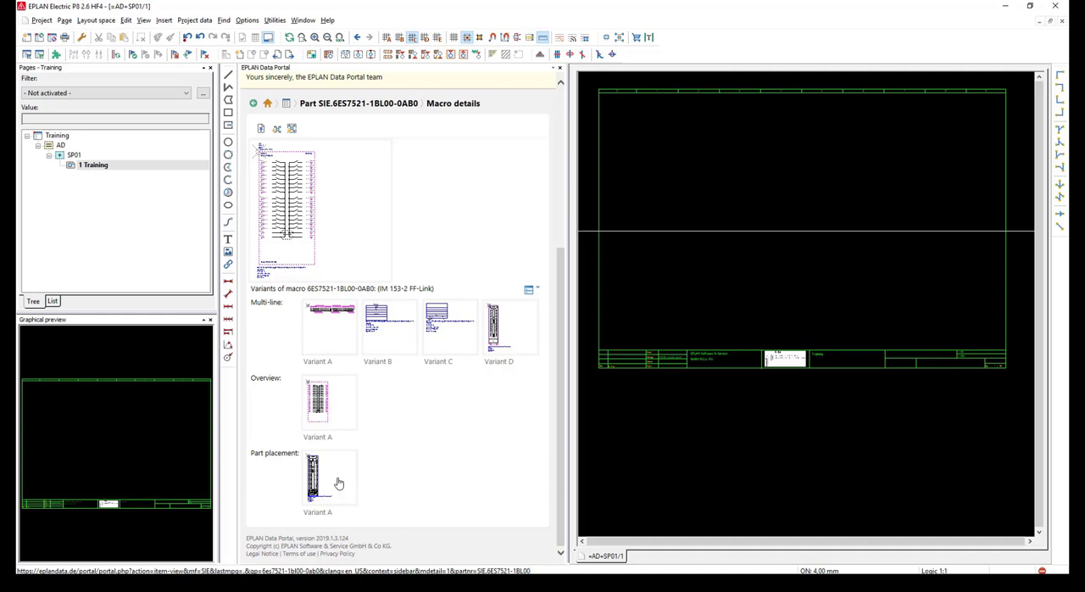
left_click(392, 343)
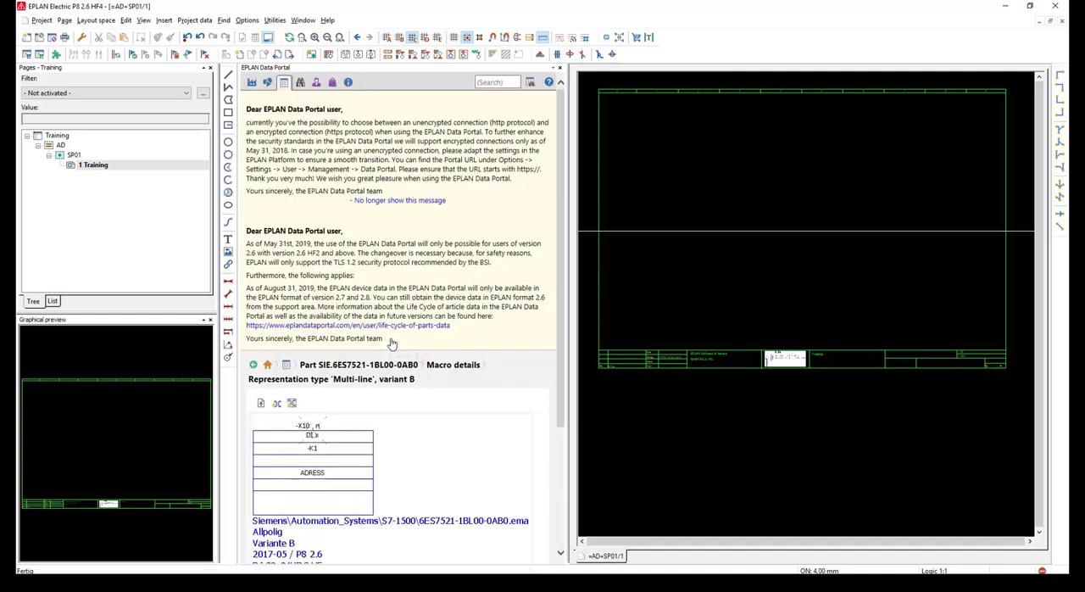
Insert the multi-line variant B macro in the lower part of column 1, storing the original IEC_symbol library and using Do not modify
left_click(276, 404)
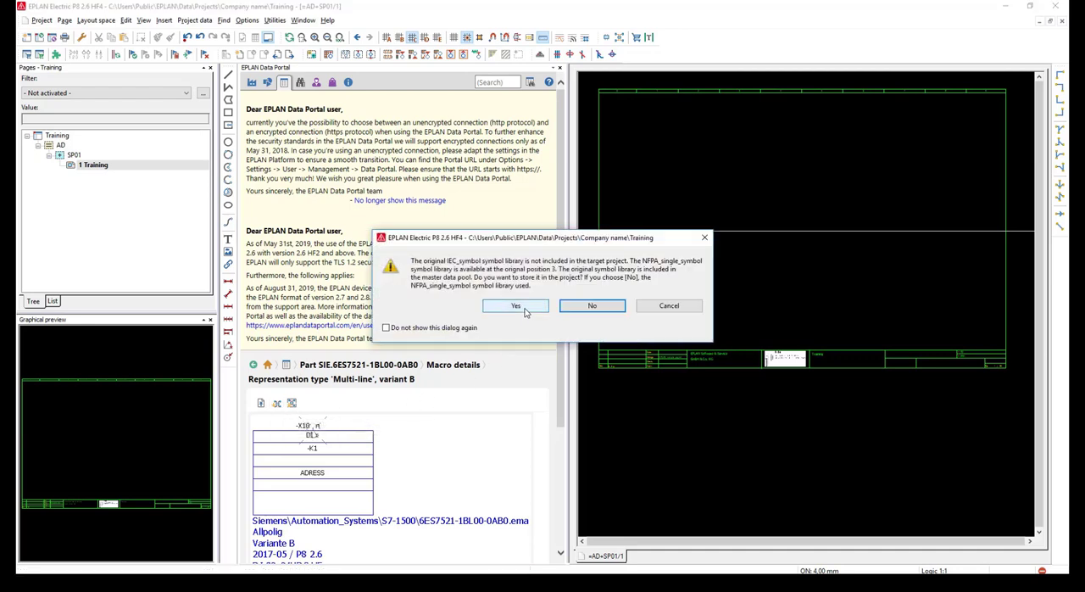
left_click(518, 306)
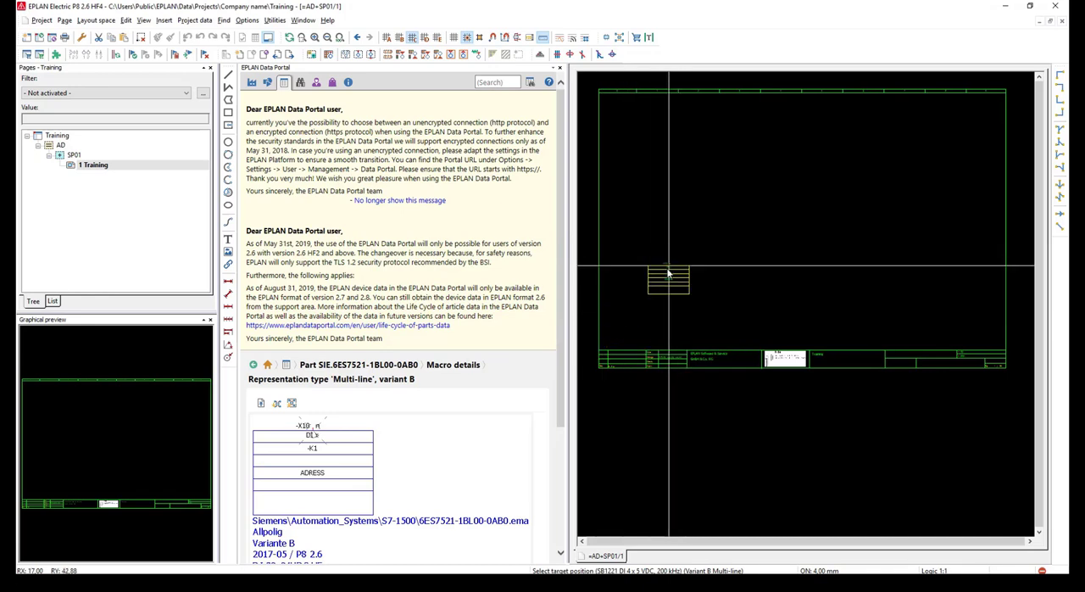
scroll(669, 274, "up", 1)
scroll(668, 275, "up", 2)
scroll(685, 283, "down", 2)
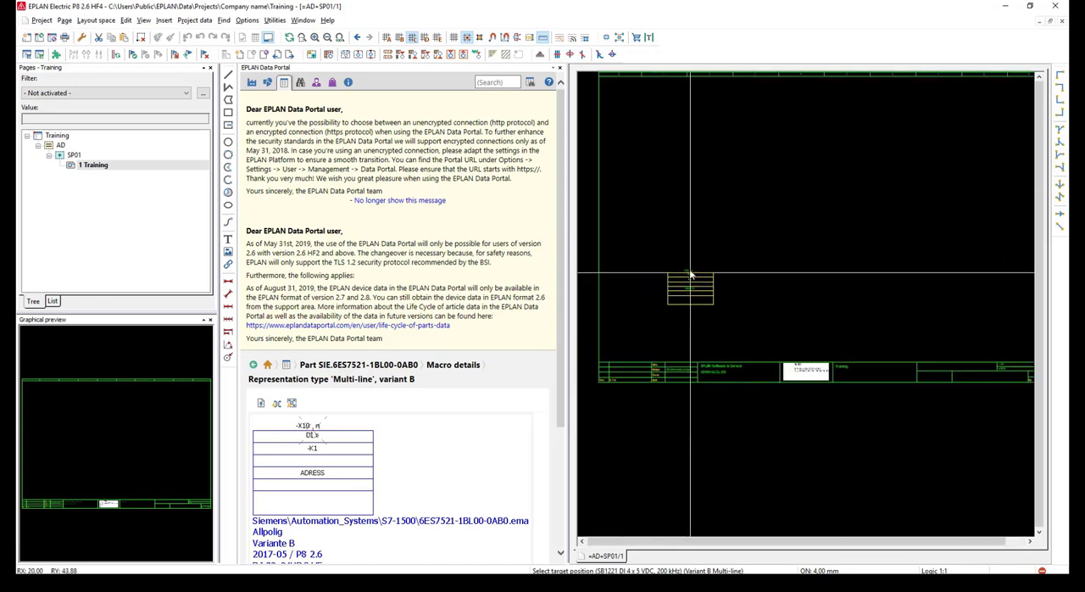
left_click(681, 272)
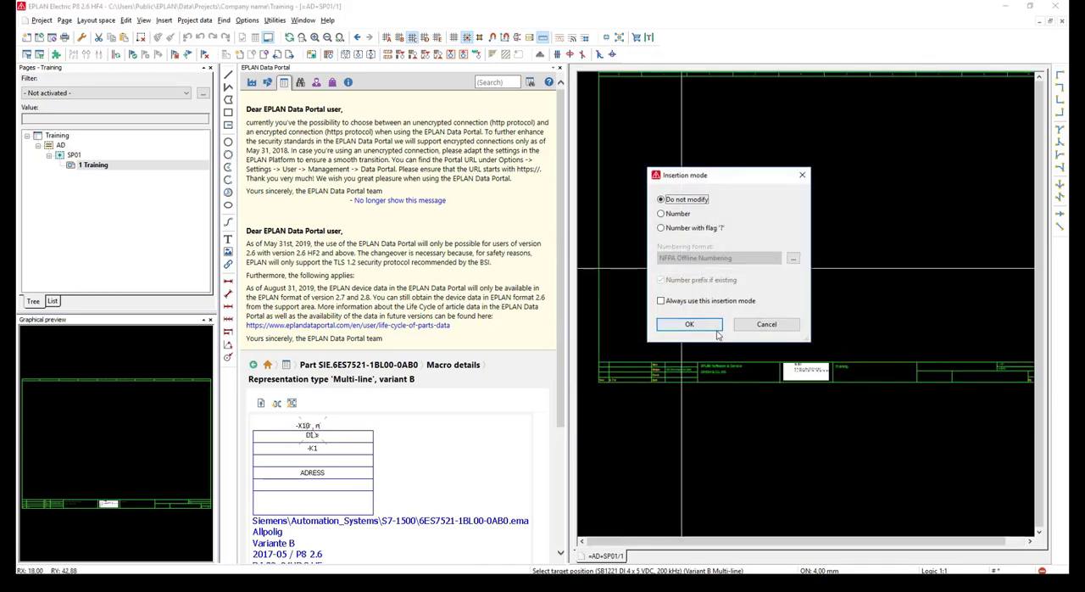
left_click(689, 324)
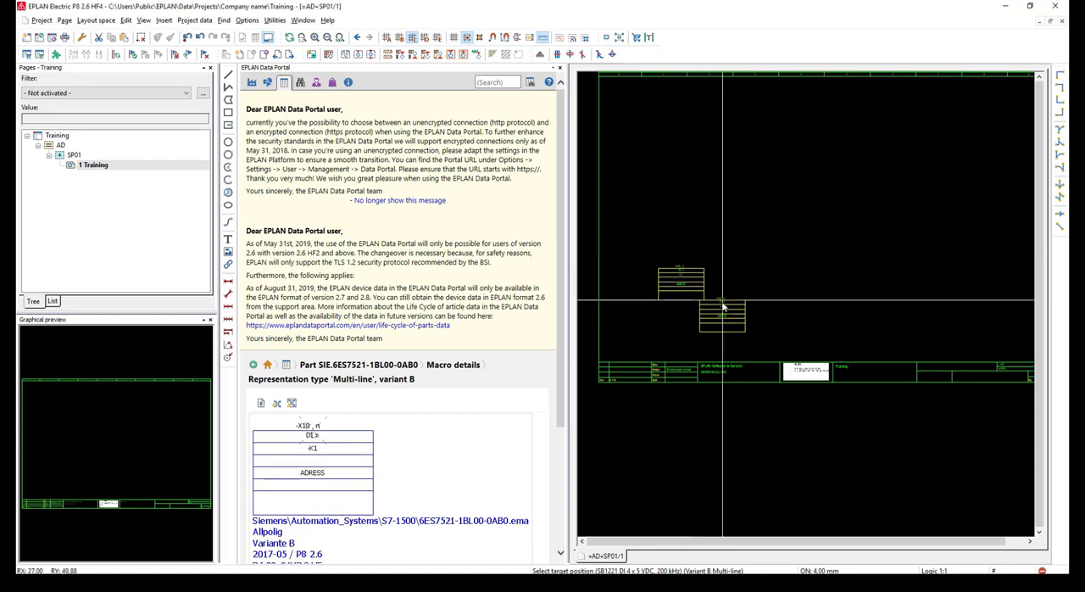
key("Escape")
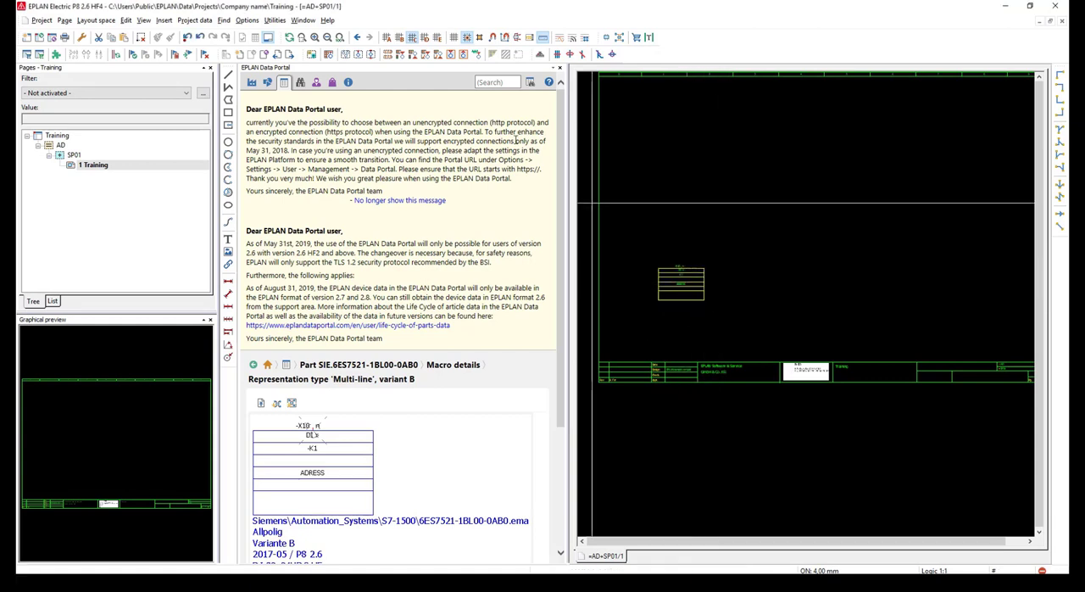
Close the Data Portal and give the schematic page the full editor width
left_click(560, 69)
scroll(356, 219, "up", 1)
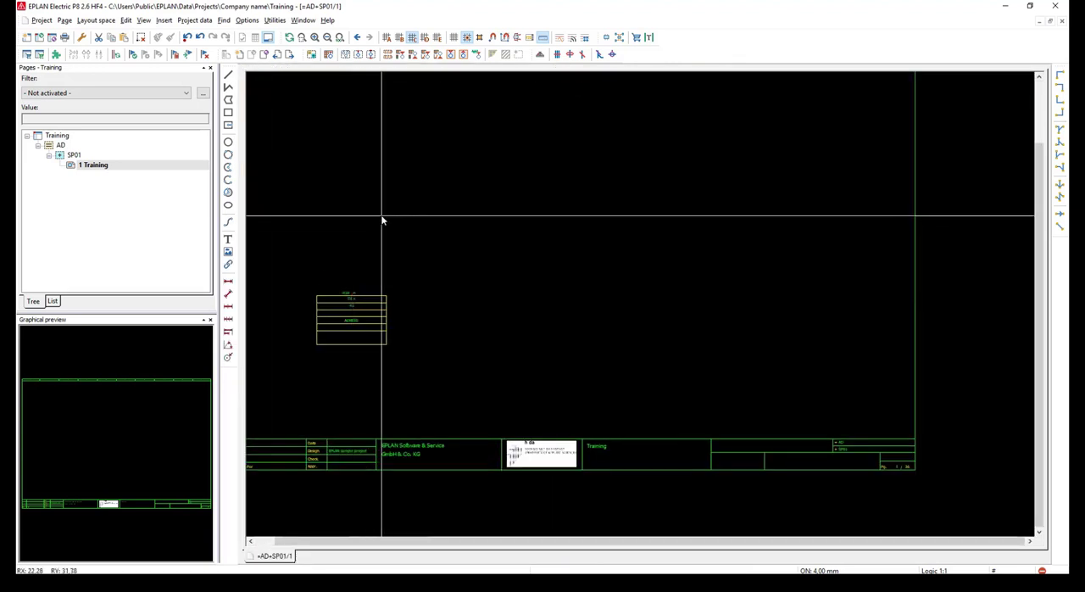
middle_click_drag(382, 221, 432, 300)
scroll(467, 293, "down", 1)
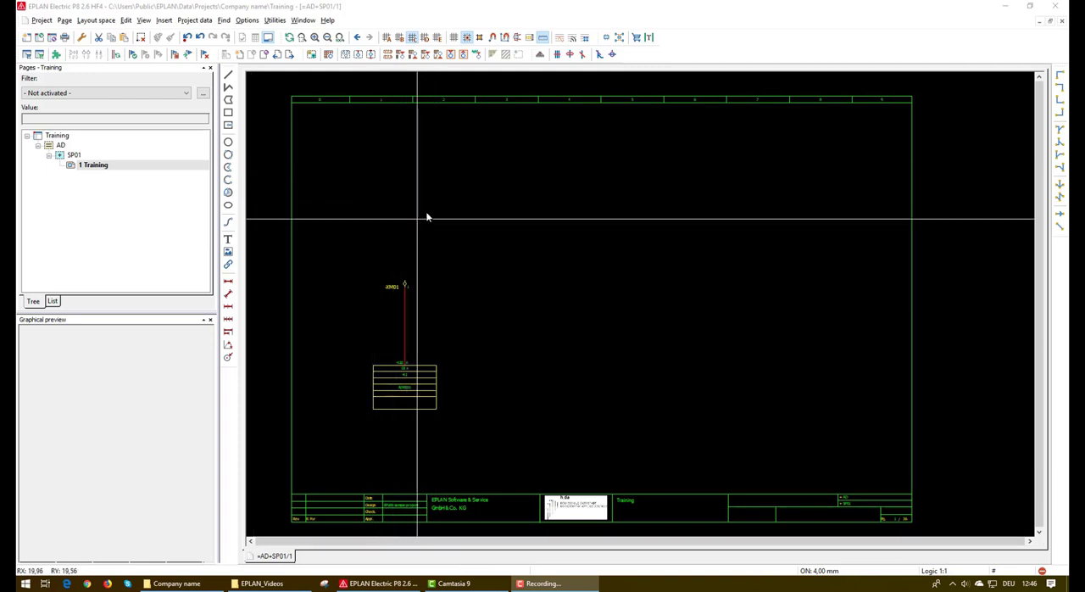
Insert the window macro Sensor.ema above terminal -XM01, aligned with its wire, using the insertion mode Do not modify
left_click(164, 19)
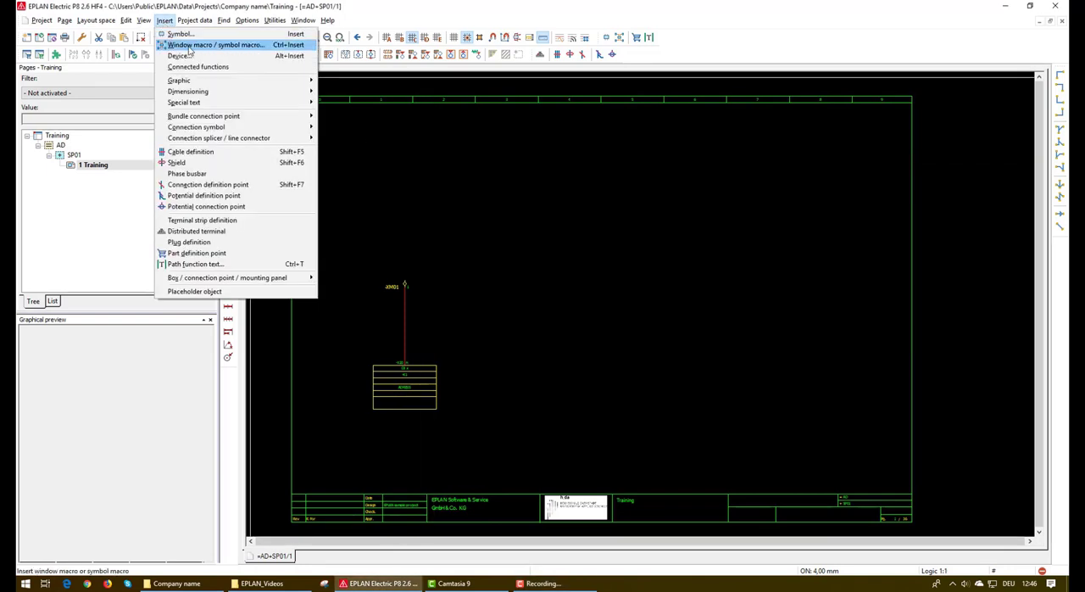
left_click(190, 48)
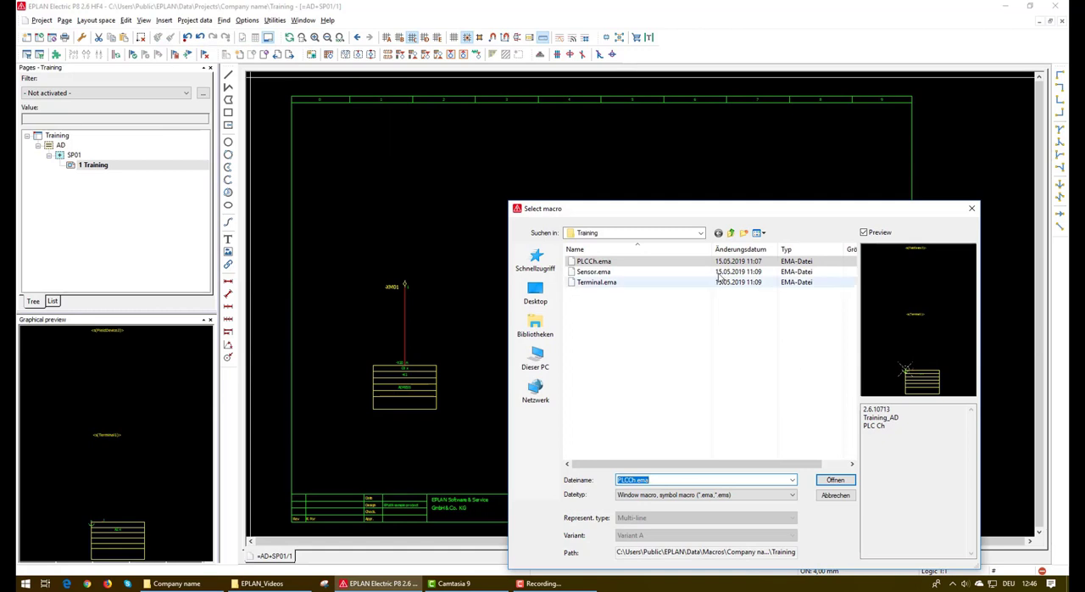
left_click(716, 272)
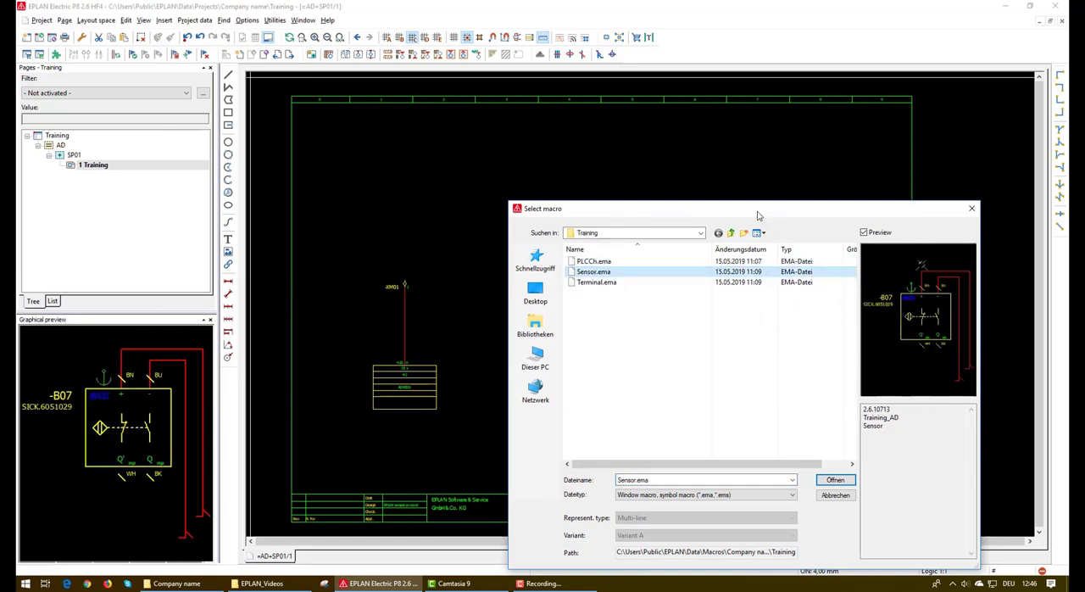
left_click_drag(757, 210, 698, 135)
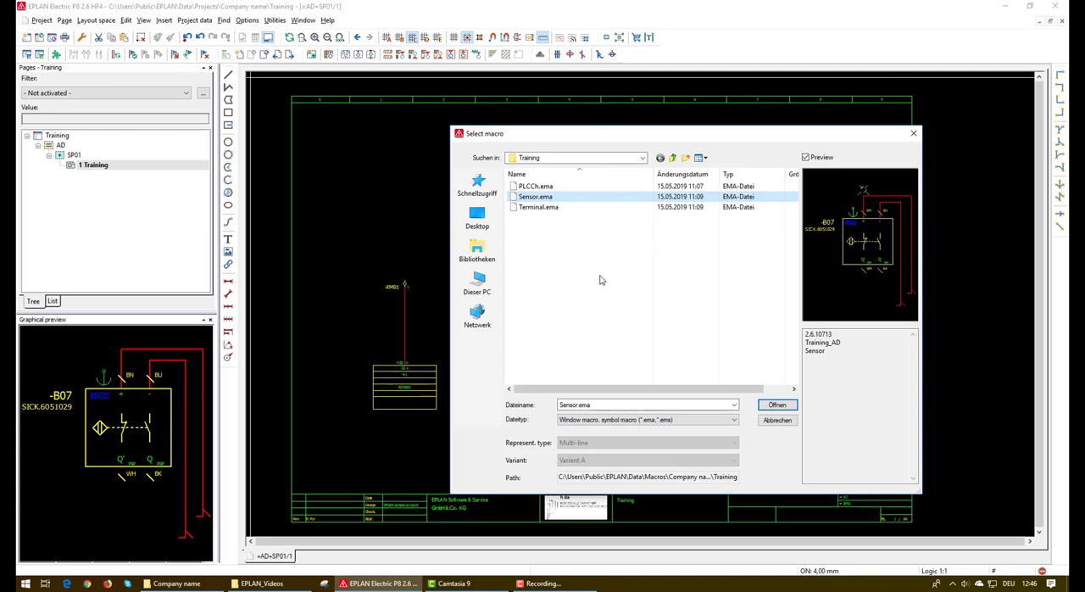
left_click(780, 406)
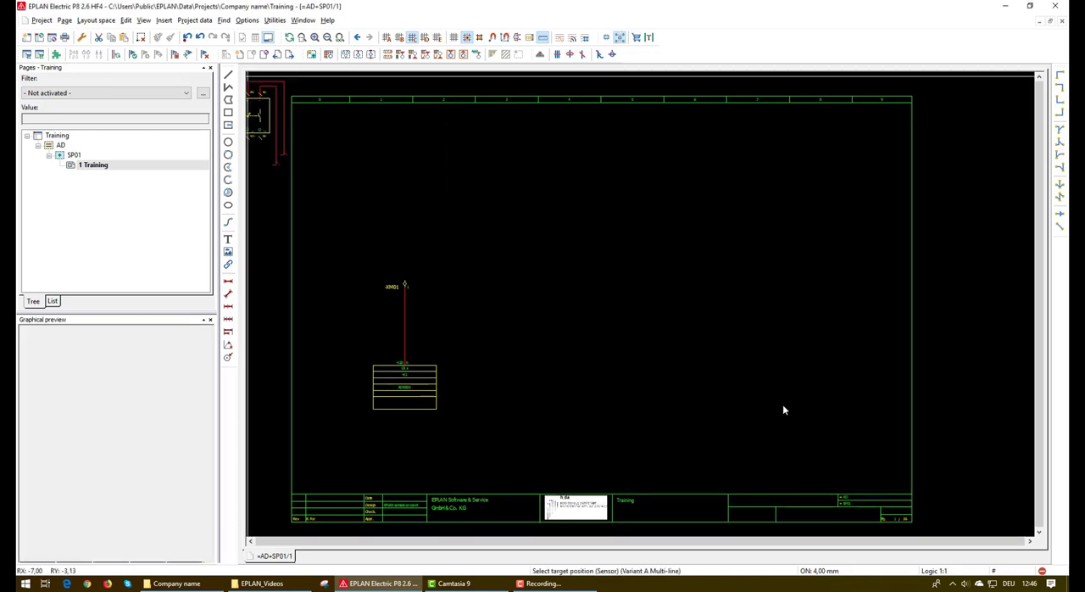
left_click(393, 143)
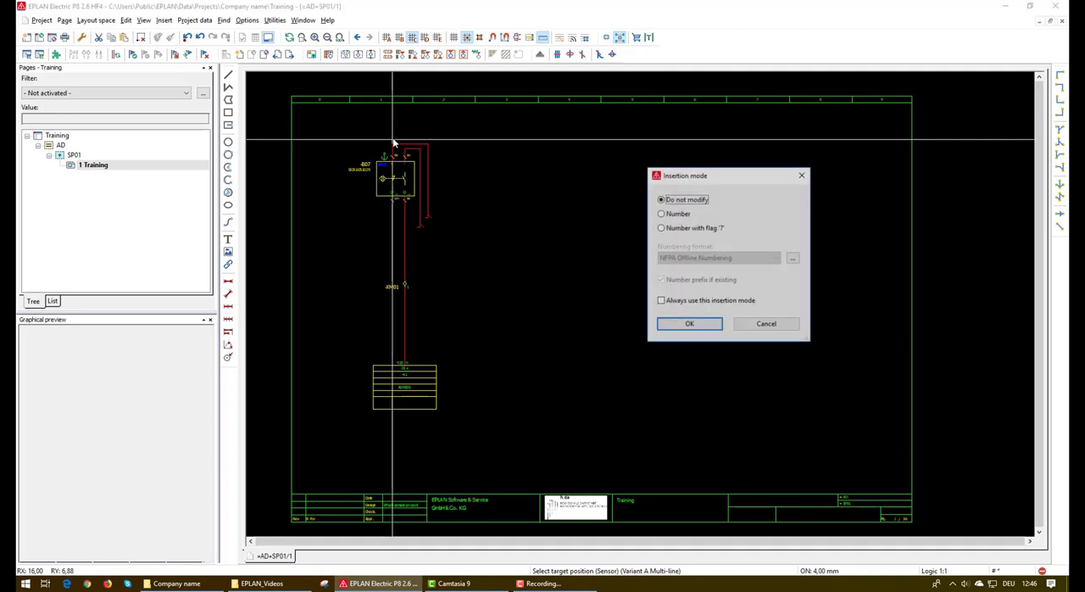
left_click(689, 323)
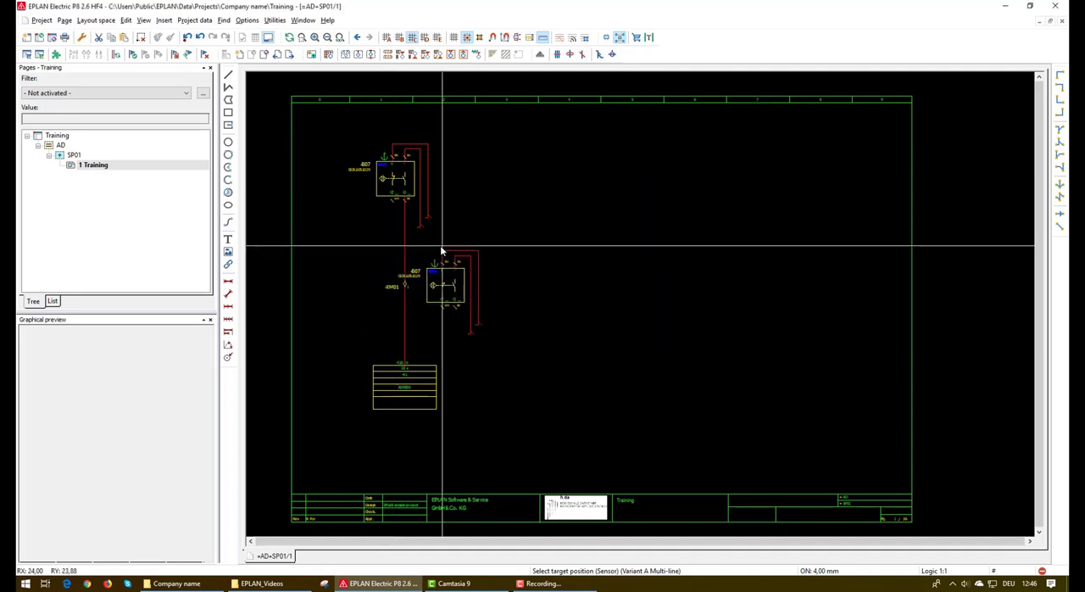
key("Escape")
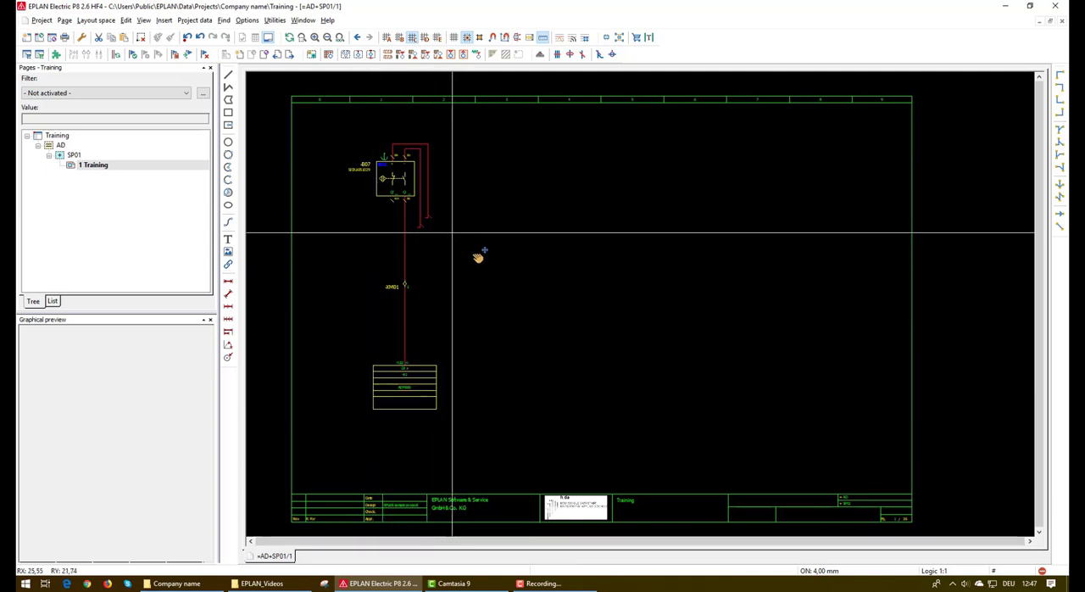
Switch to grid A and insert an interruption point named 24L+ in column 0, aligned with the sensor's outer supply wire
scroll(443, 206, "up", 3)
scroll(429, 182, "up", 2)
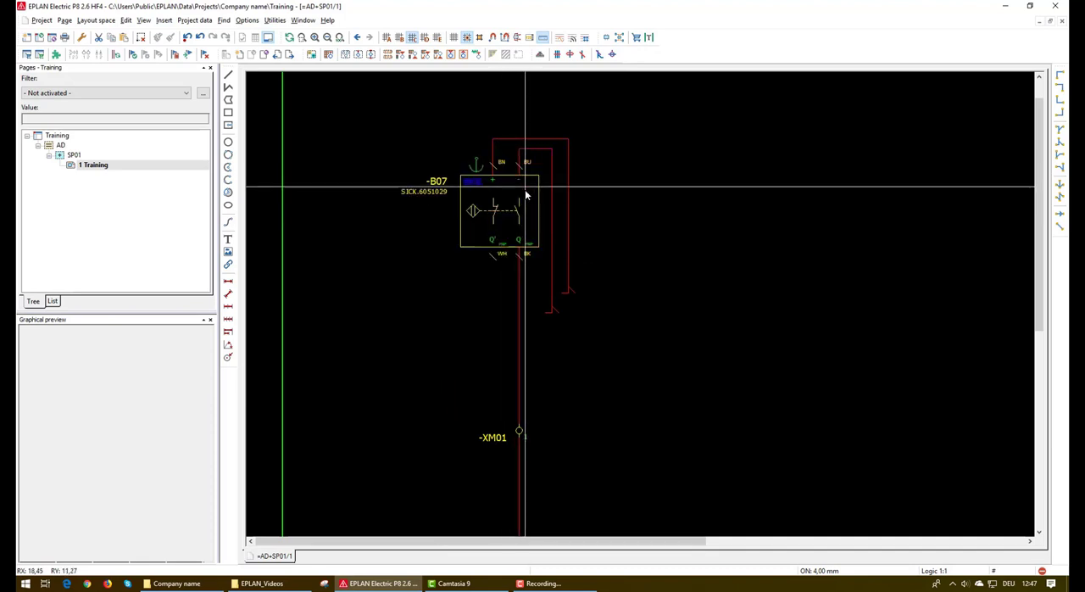
scroll(610, 297, "down", 1)
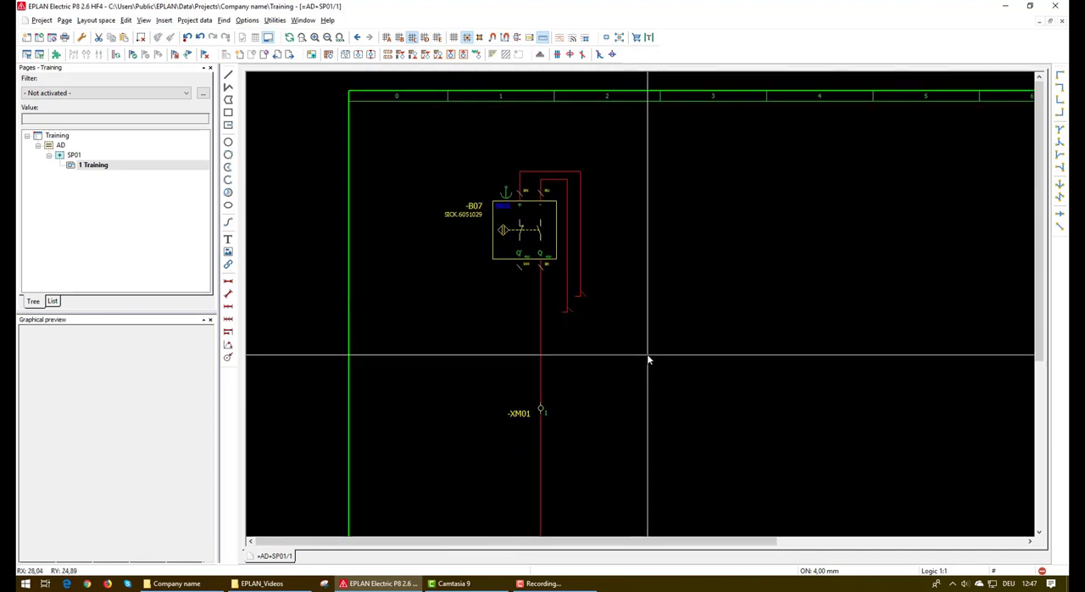
scroll(577, 349, "down", 1)
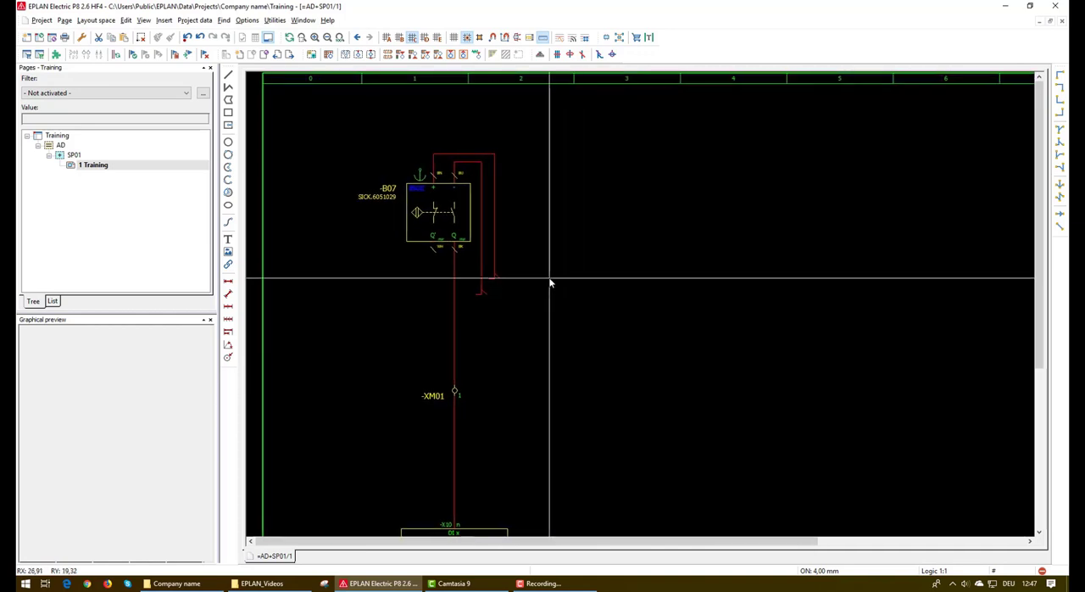
left_click(1060, 218)
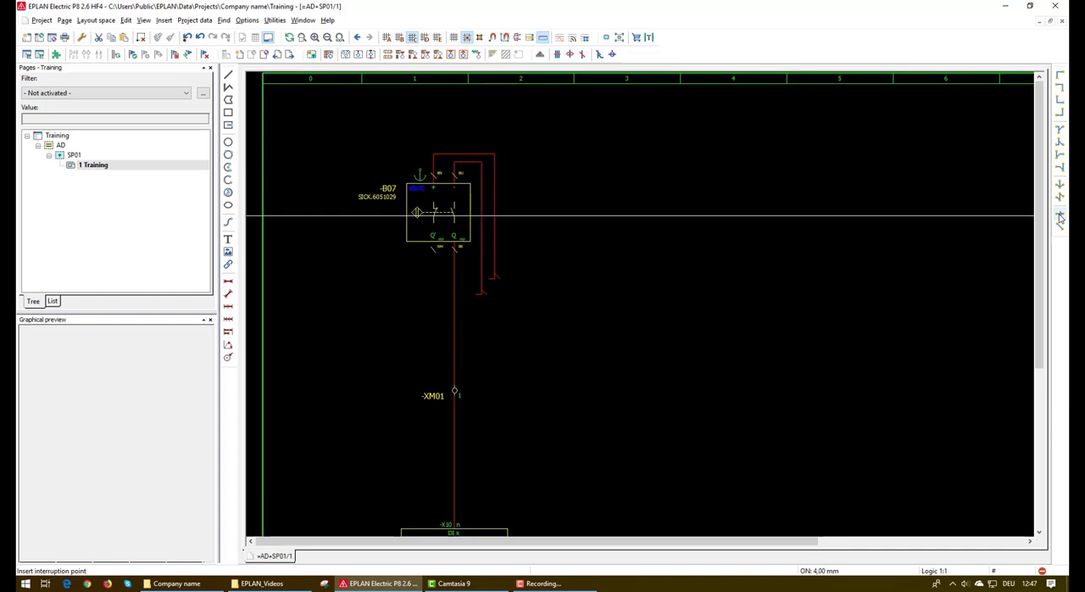
left_click(1060, 216)
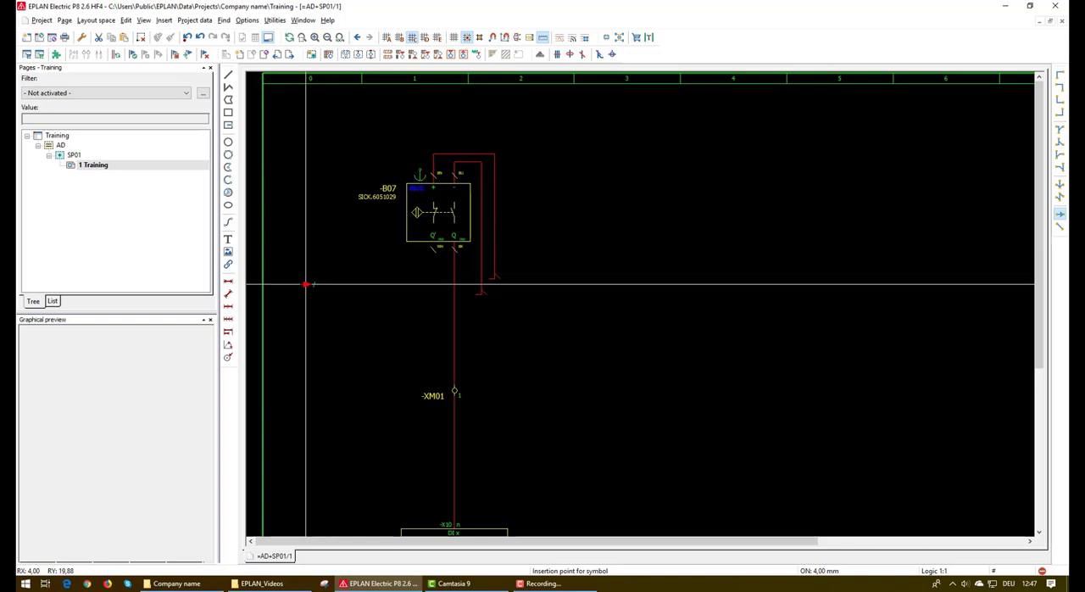
left_click(389, 39)
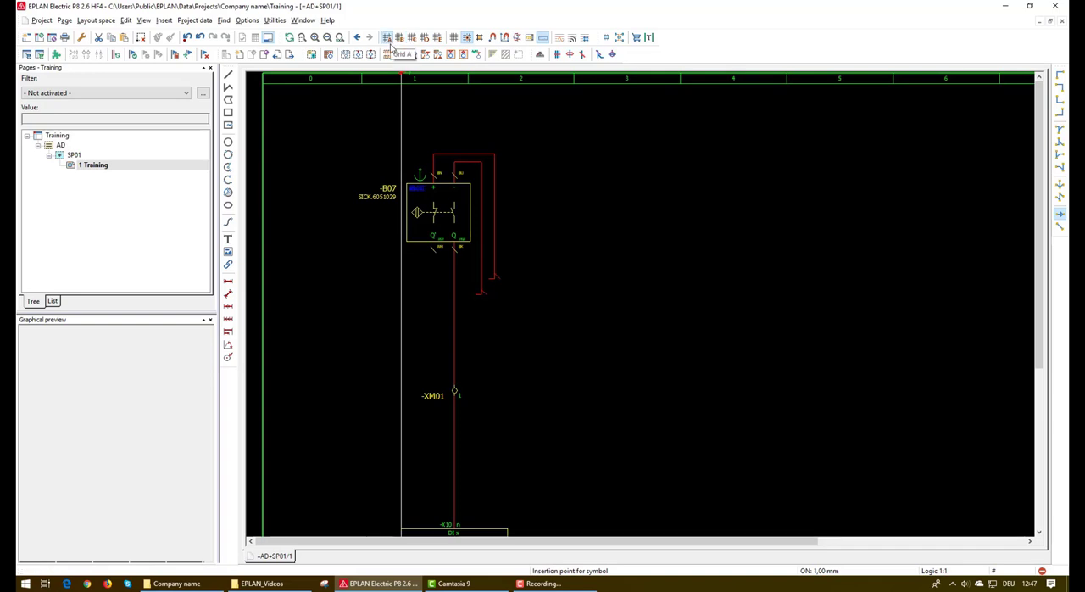
left_click(322, 278)
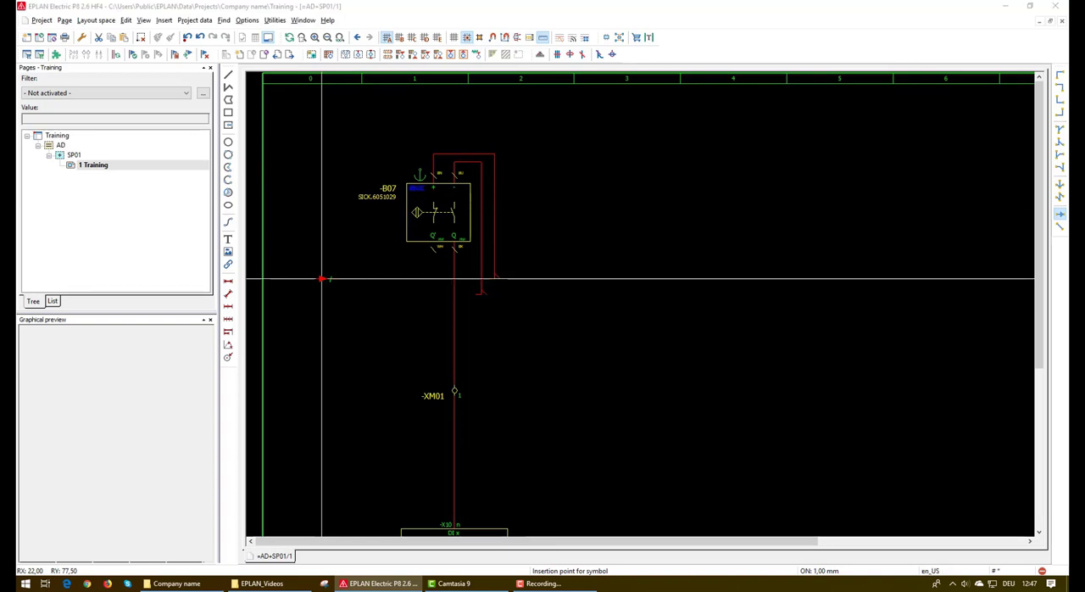
type("24")
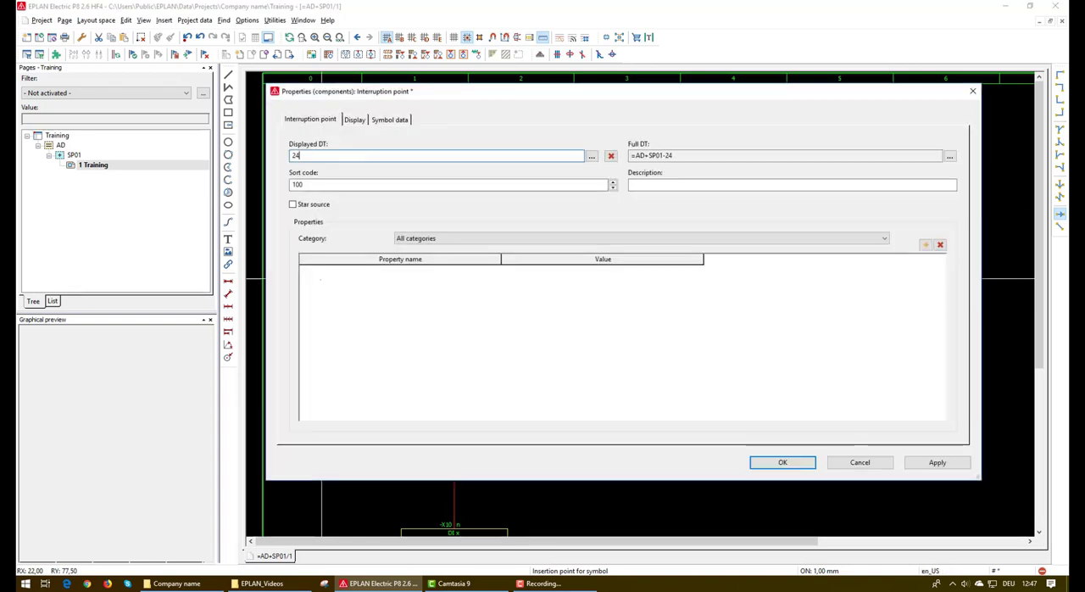
type("L+")
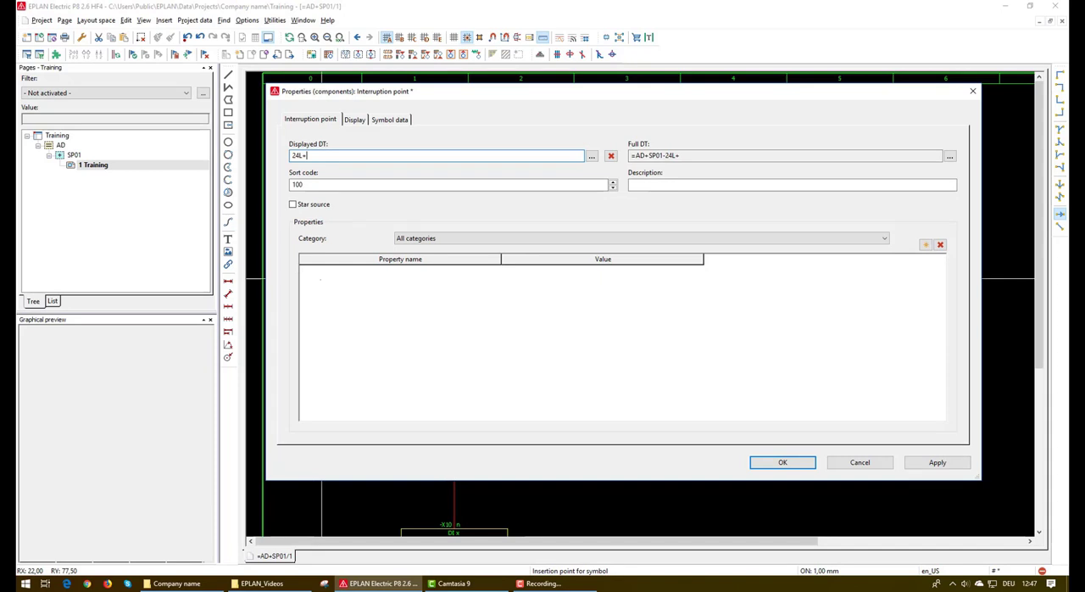
left_click(780, 463)
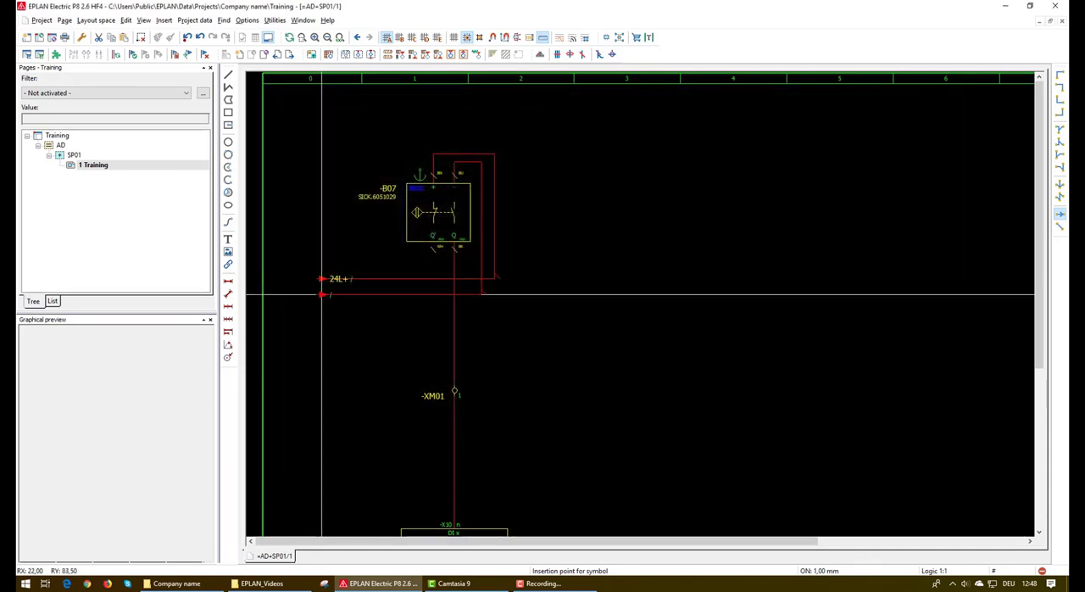
Insert an interruption point named M directly below 24L+, aligned with the sensor's inner supply wire
left_click(323, 295)
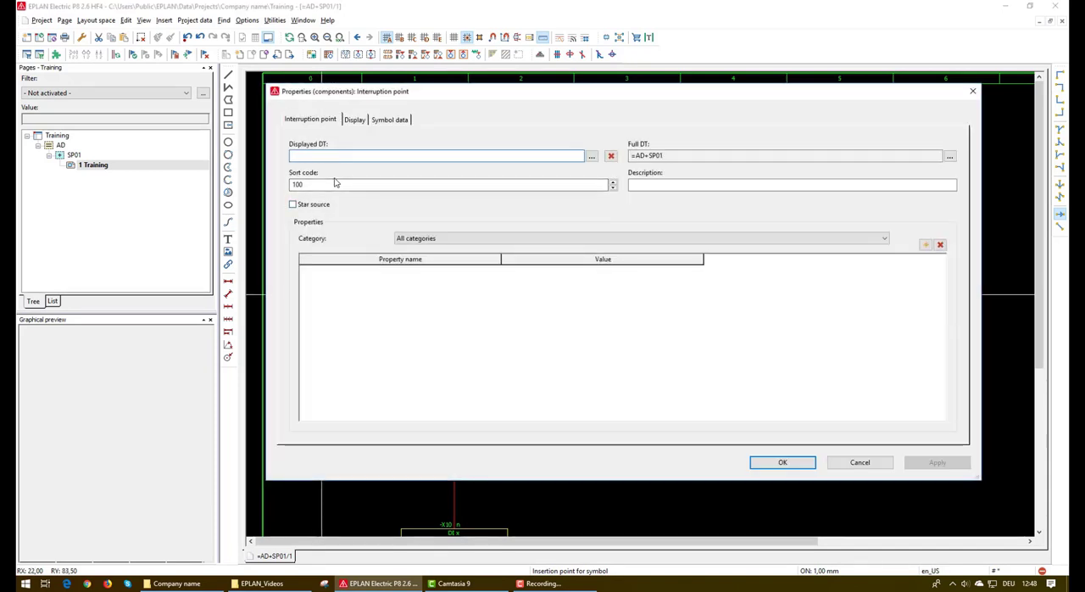
type("M")
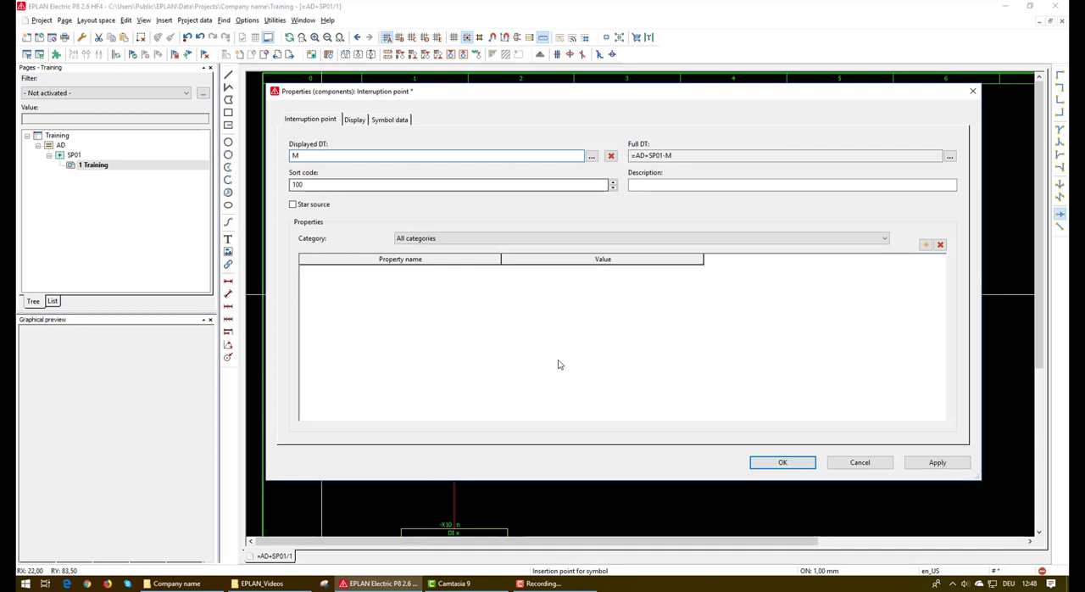
left_click(789, 463)
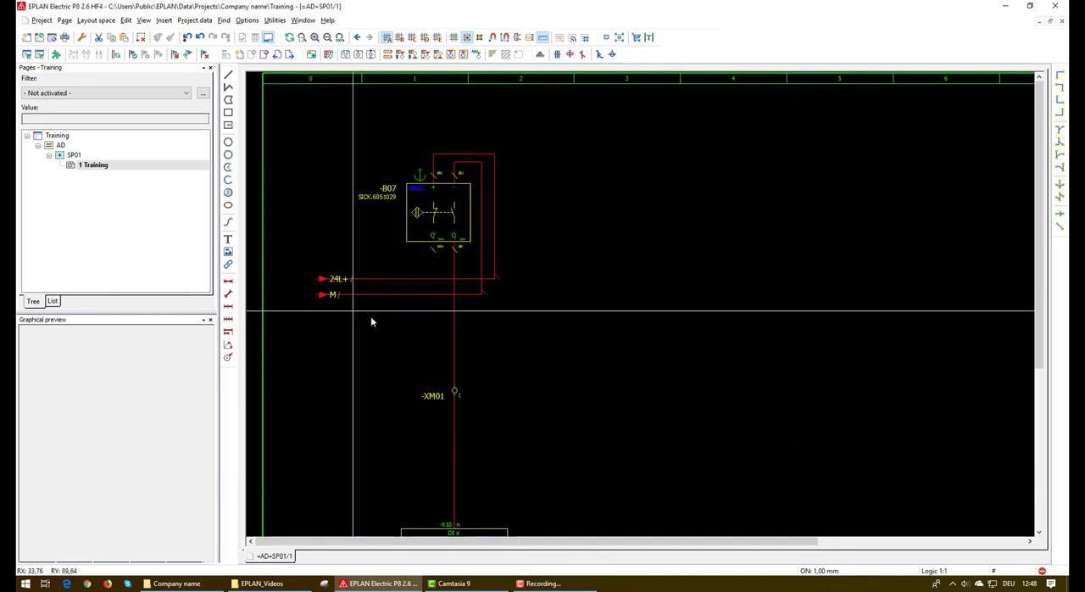
Move the property texts of interruption points 24L+ and M to the left of their arrows
double_click(335, 280)
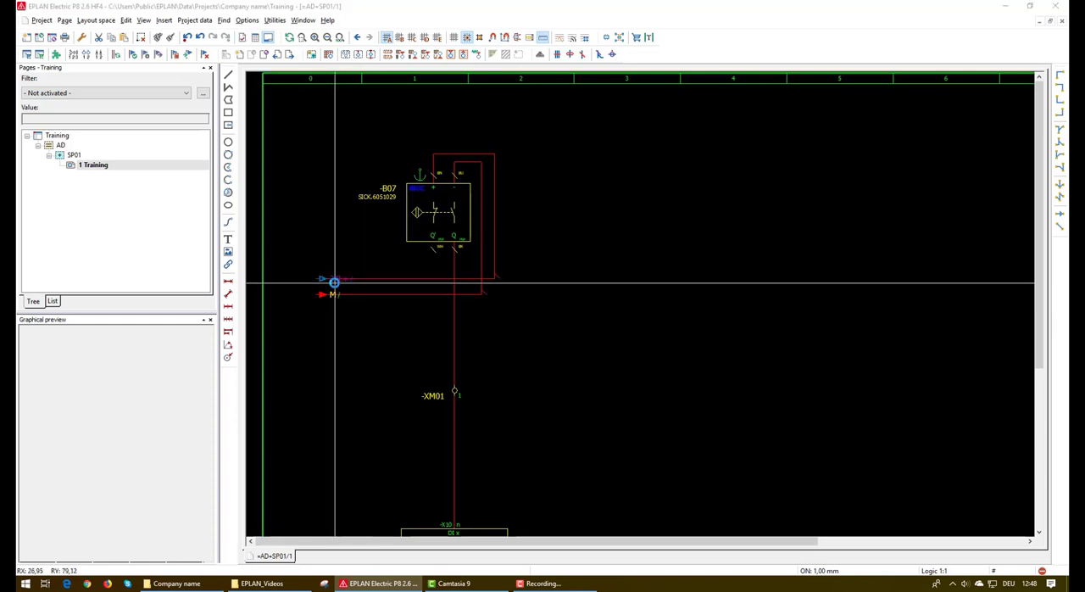
left_click(961, 91)
right_click(336, 283)
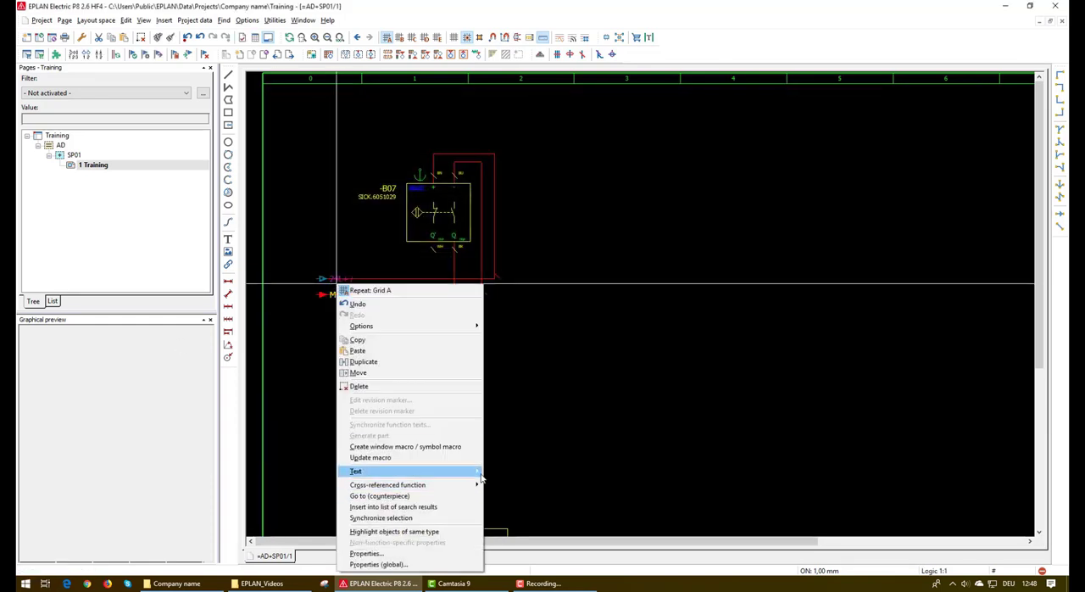
mouse_move(479, 471)
left_click(521, 472)
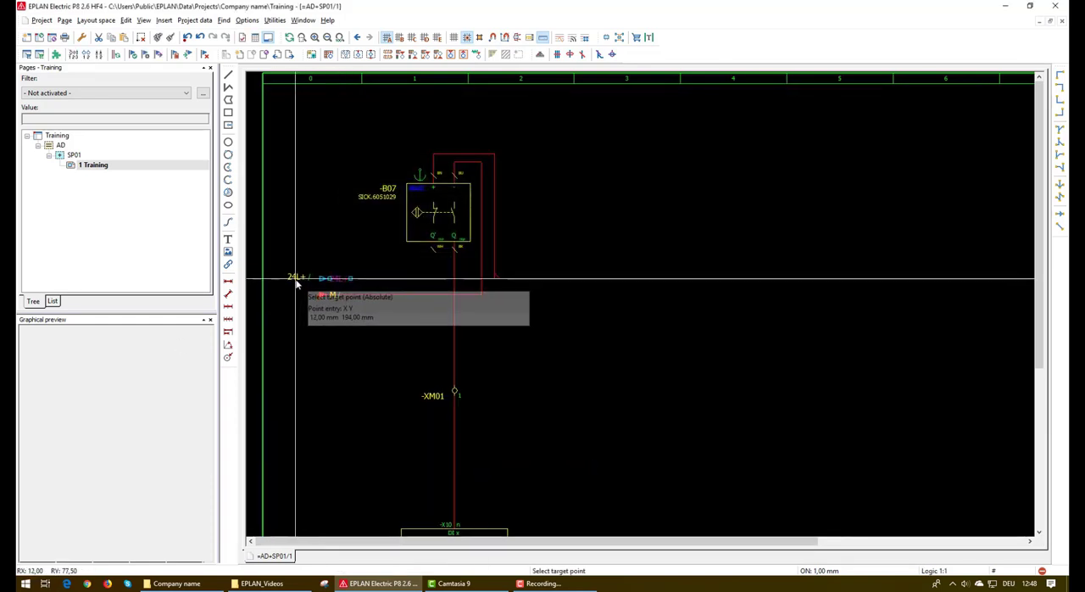
left_click(298, 281)
right_click(337, 299)
mouse_move(373, 199)
left_click(521, 201)
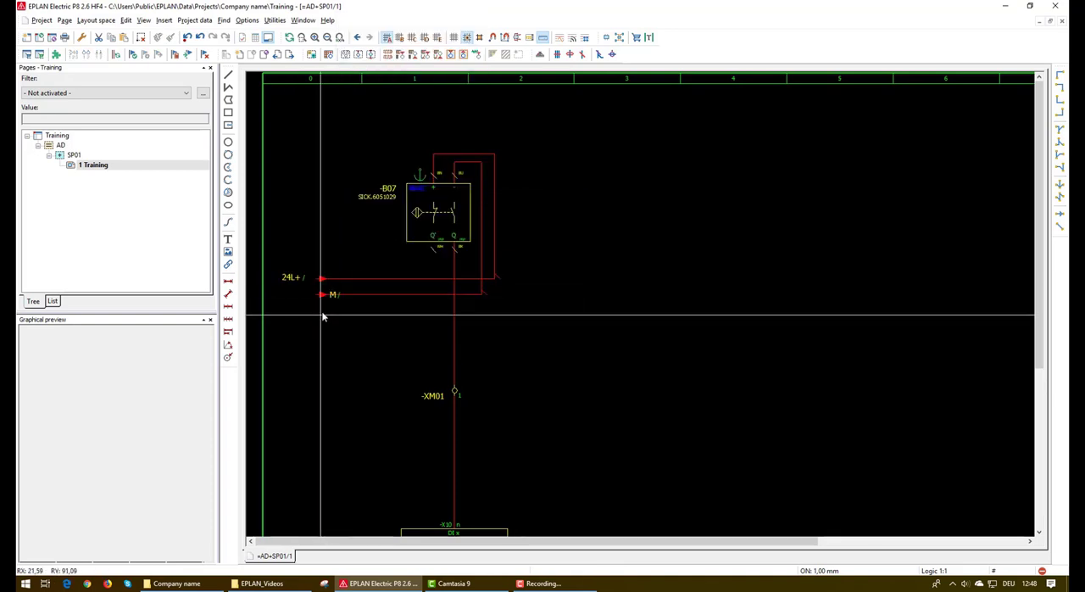
left_click(286, 294)
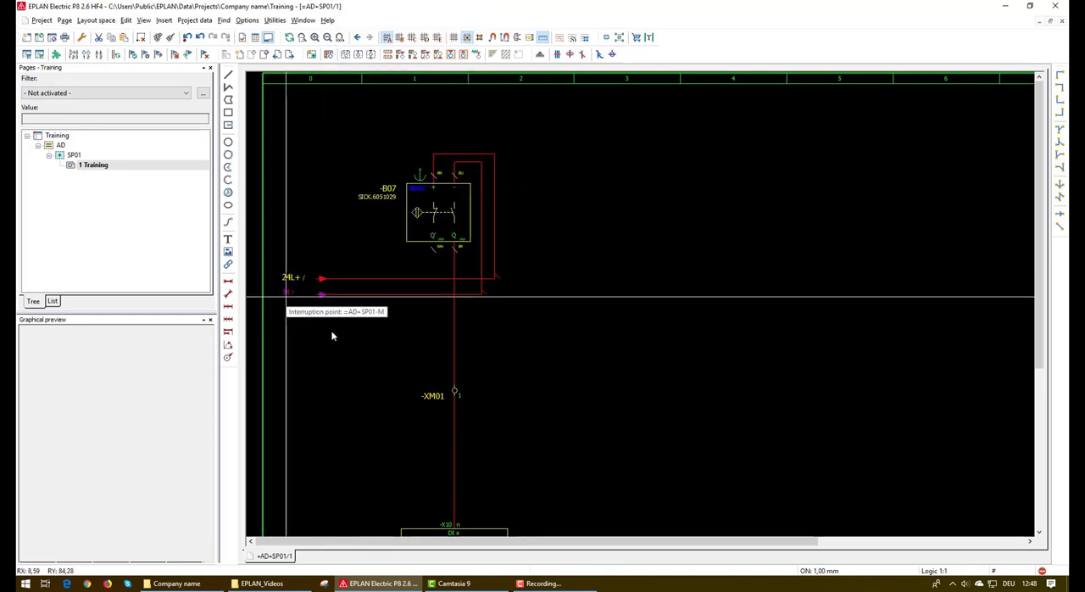
Duplicate both interruption points once into column 3, on the same horizontal lines
key("ctrl+v")
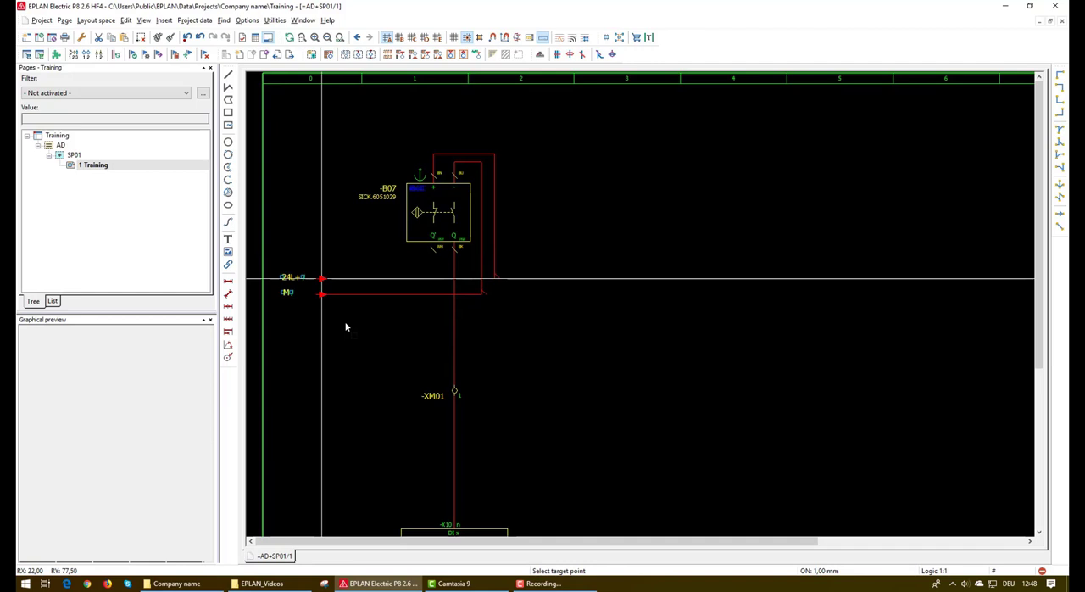
left_click(636, 280)
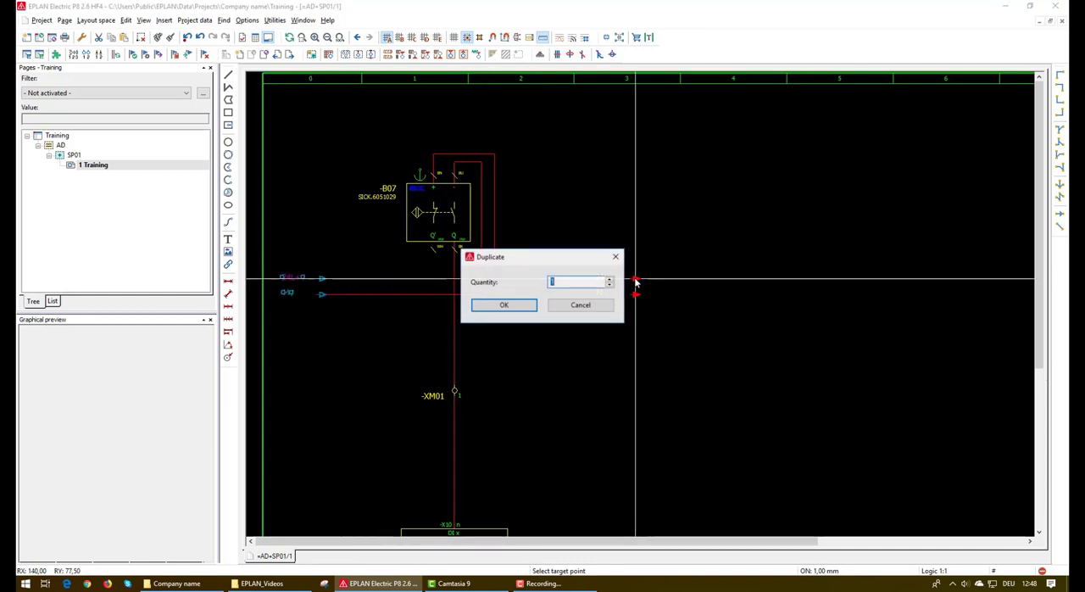
key("Return")
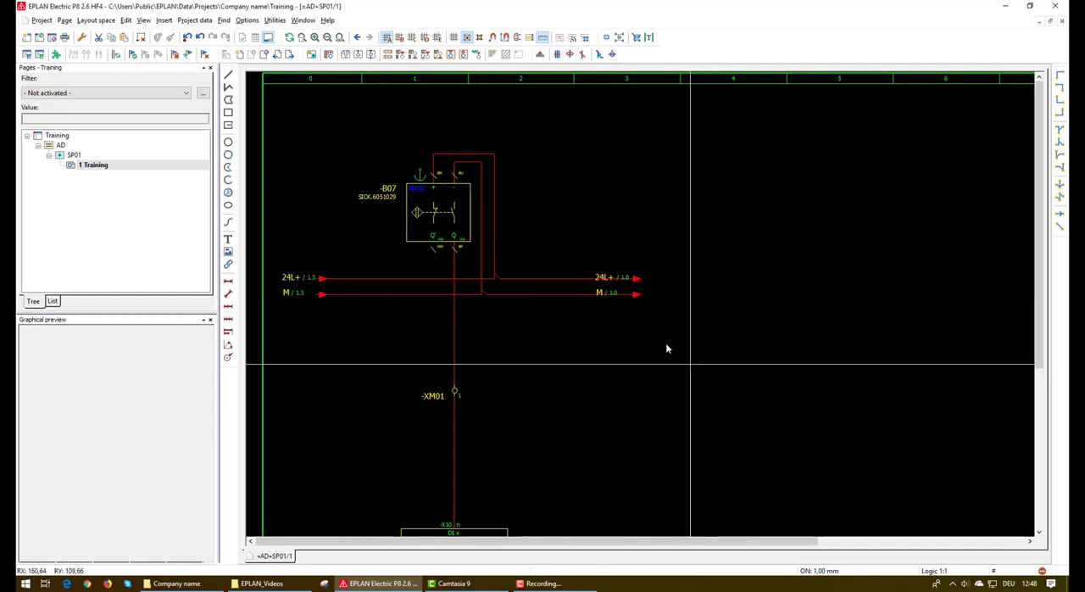
Move the property texts of the two interruption points in column 3 to the right of their arrows
right_click(636, 279)
mouse_move(754, 471)
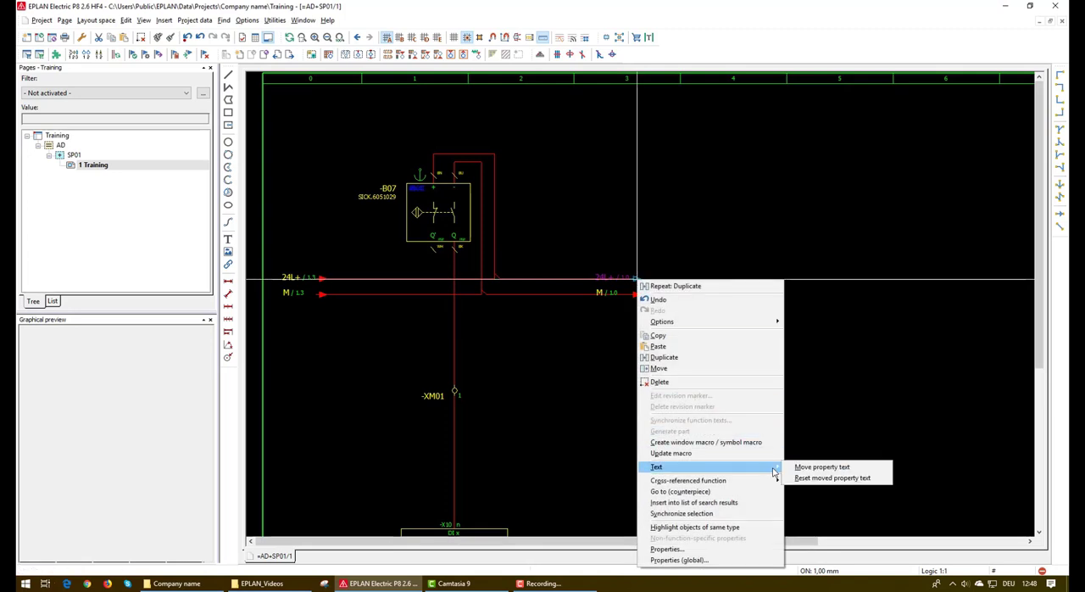
left_click(818, 466)
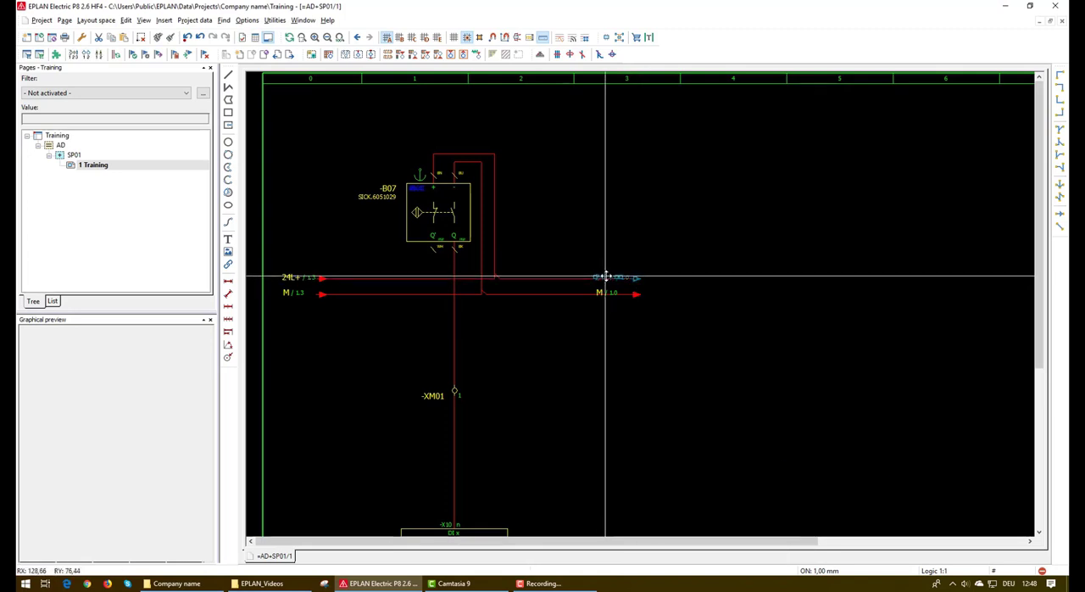
left_click(655, 278)
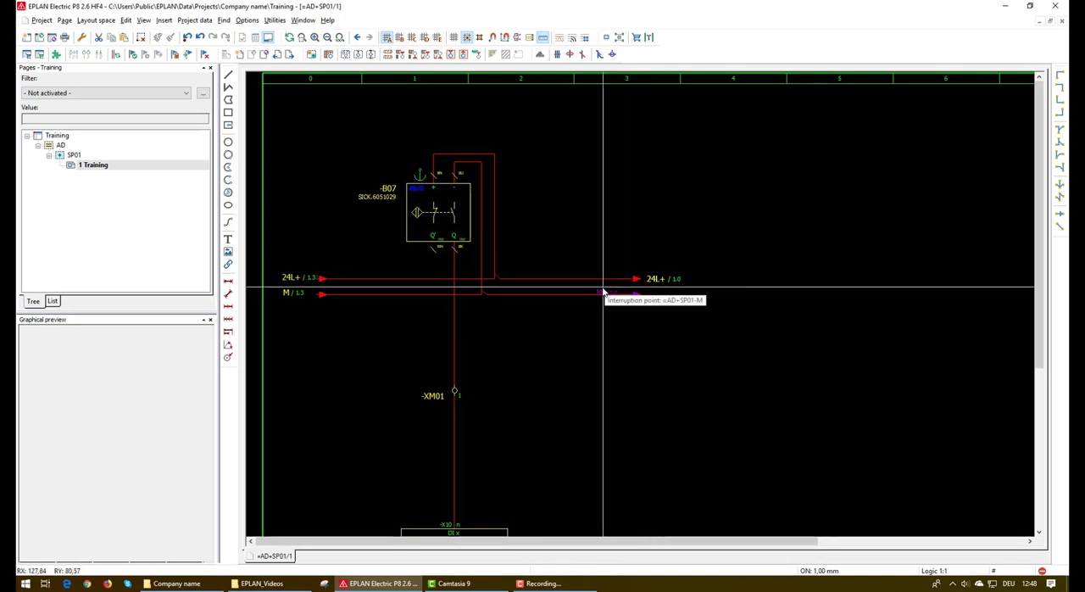
right_click(600, 288)
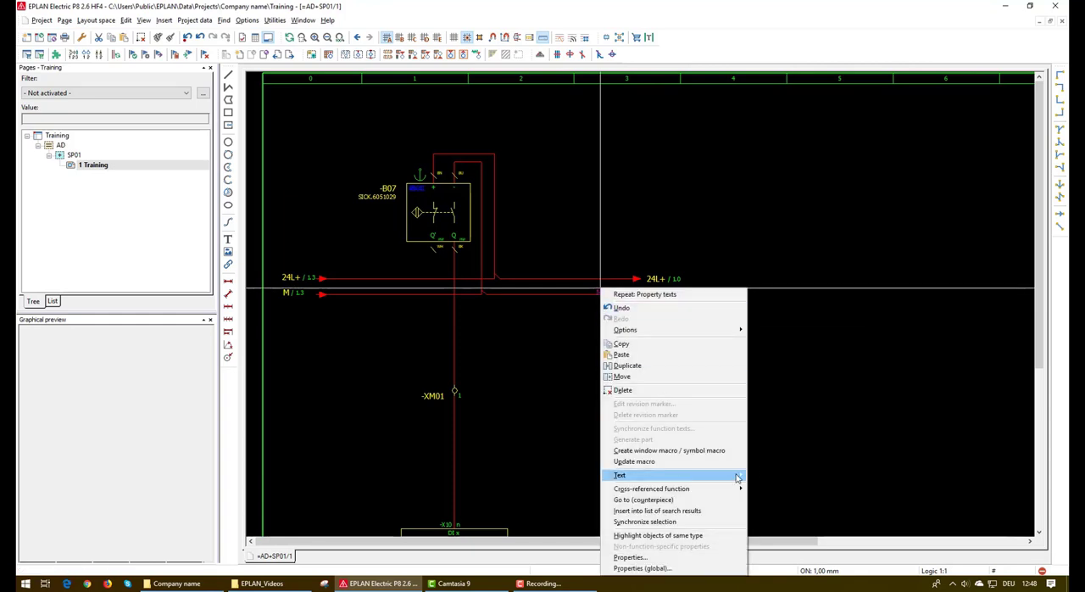
mouse_move(761, 477)
left_click(801, 473)
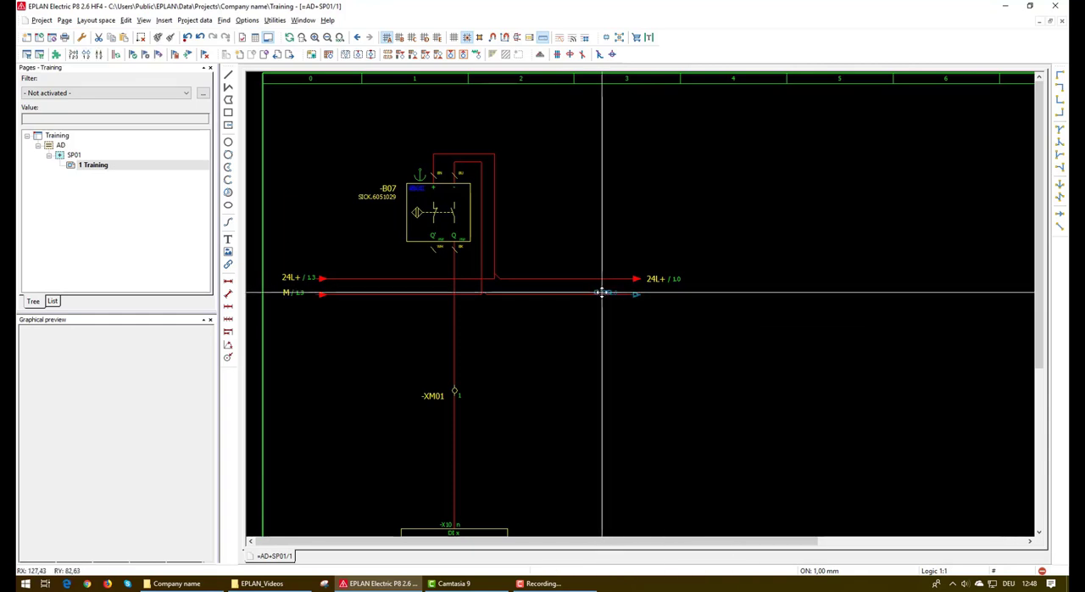
left_click(652, 295)
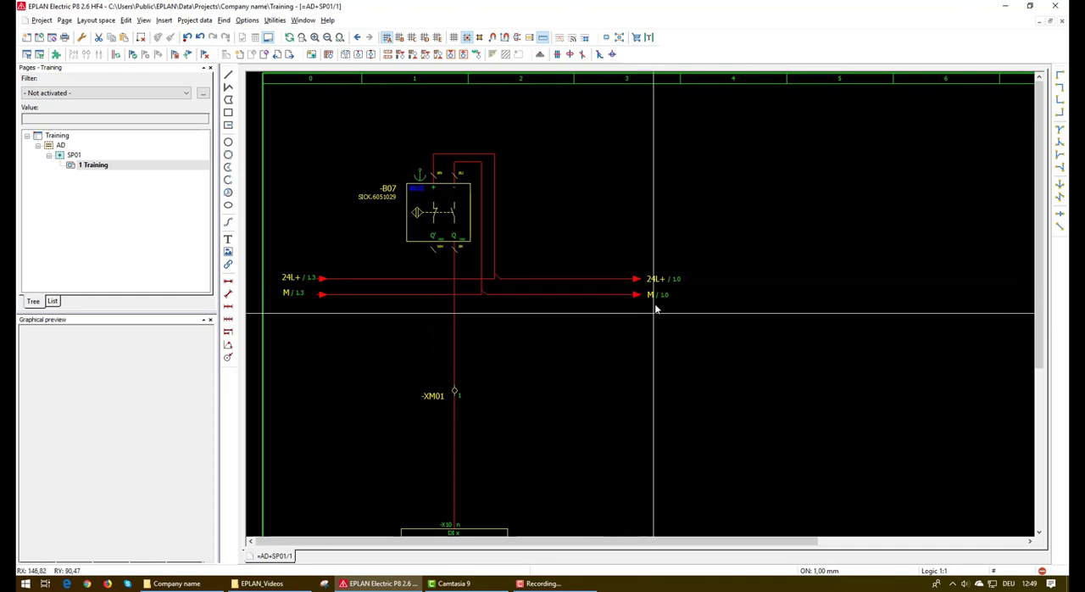
Rename the column 3 interruption points as 24L1+ on the upper line and M1 on the lower line
double_click(650, 278)
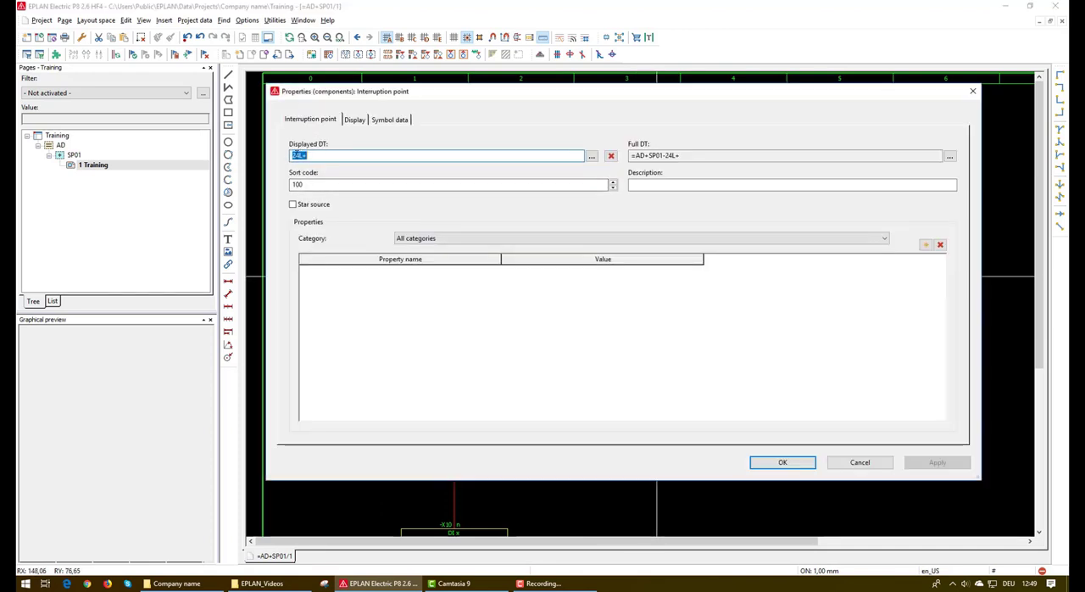
left_click(298, 155)
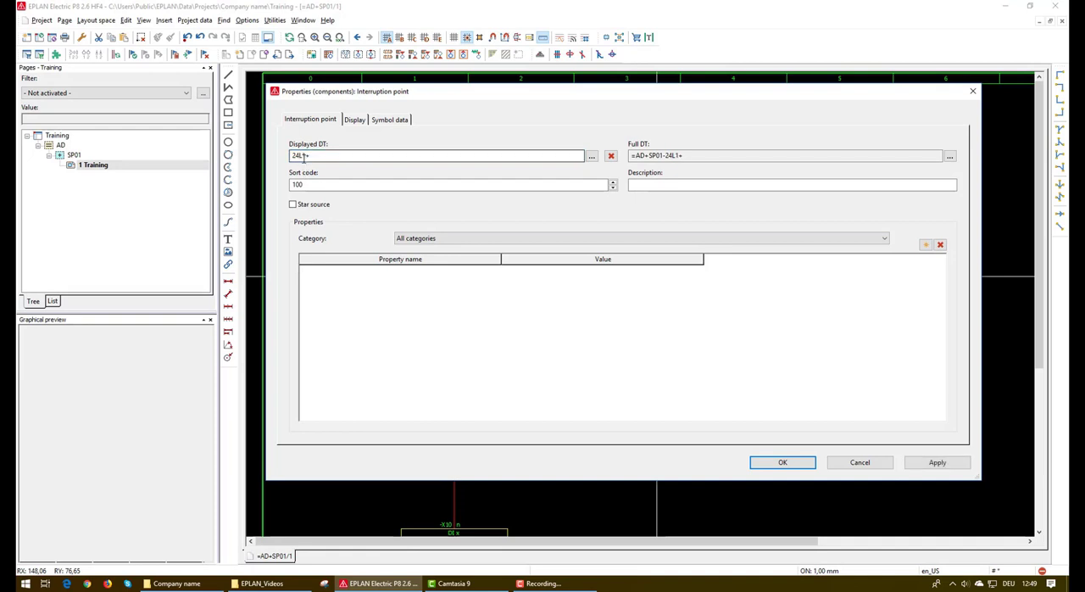
key("Return")
double_click(653, 295)
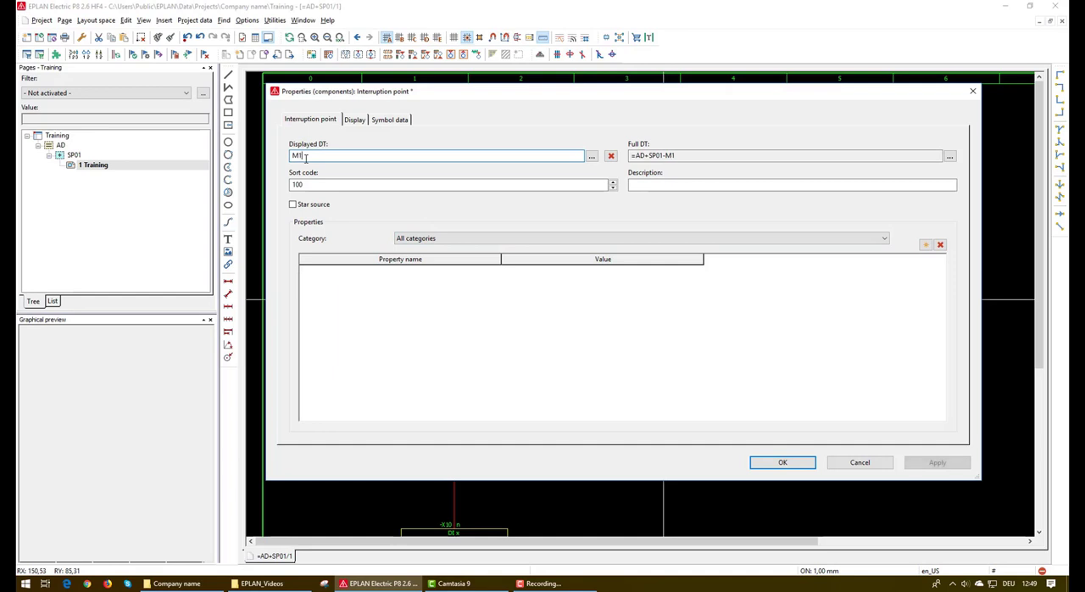
type("1")
key("Return")
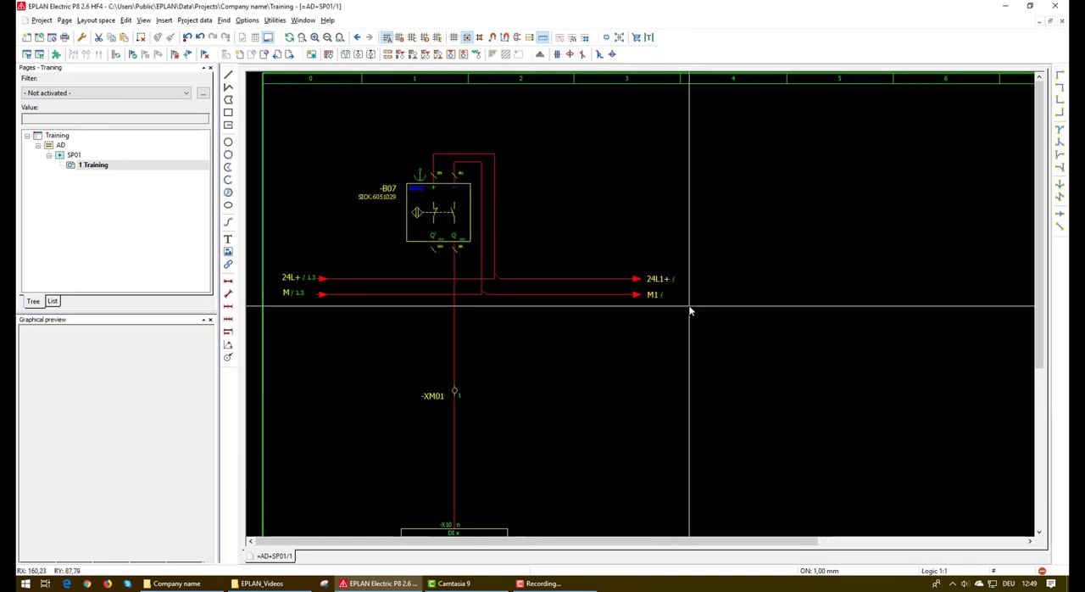
Insert the text <s(PLC1)> once, directly below the PLC box at its left edge
scroll(586, 308, "down", 5)
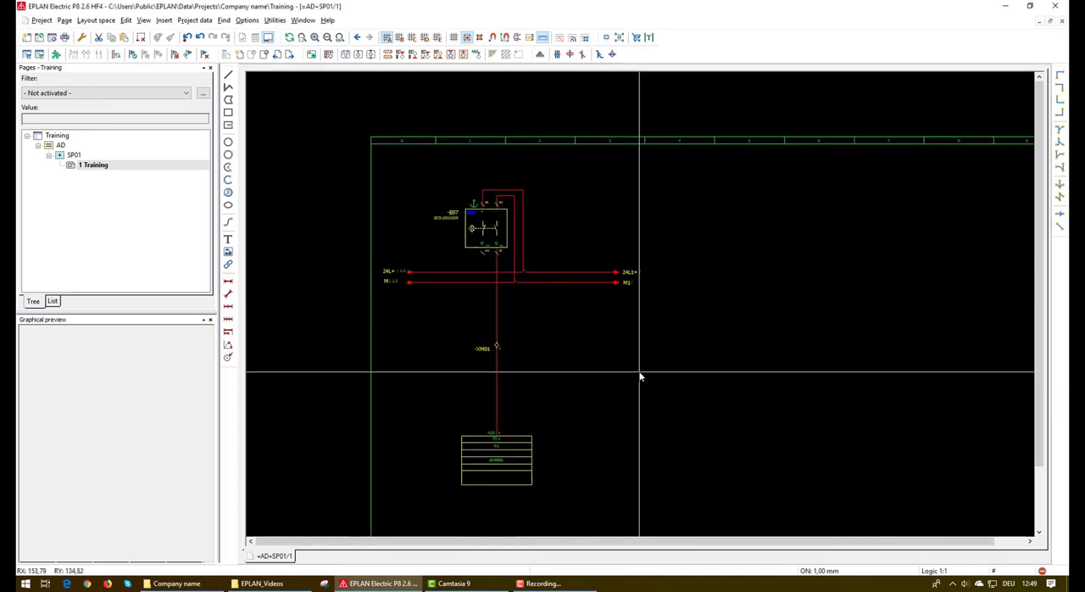
scroll(590, 303, "up", 1)
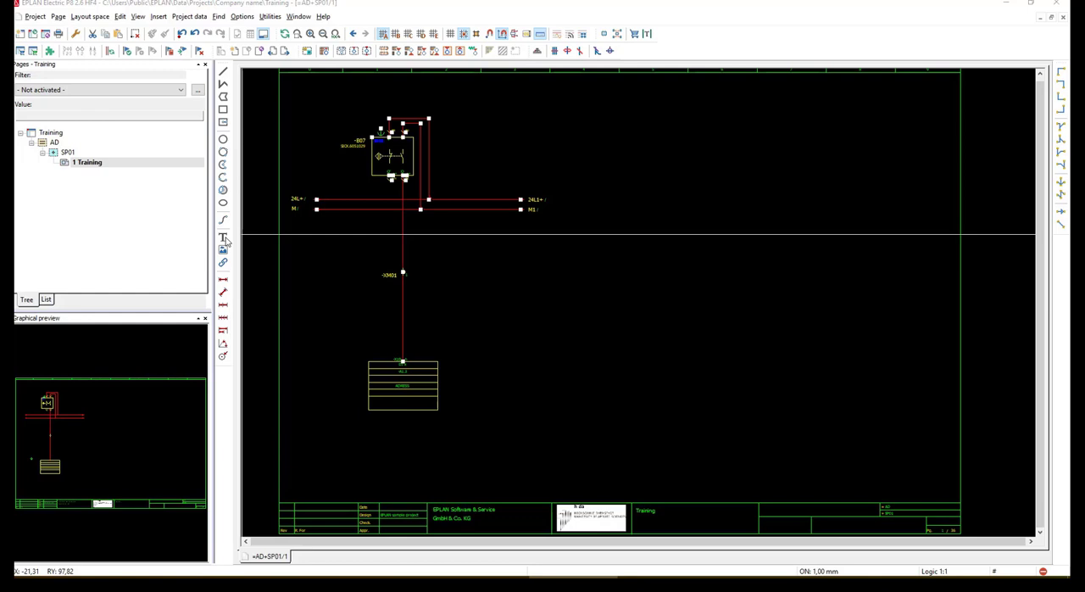
left_click(224, 238)
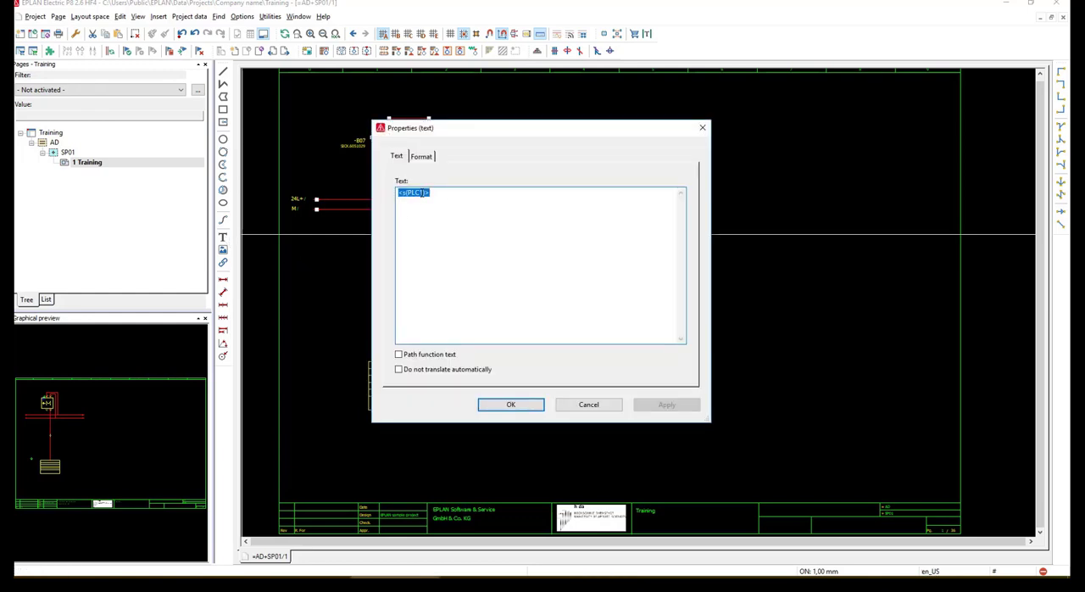
left_click(423, 194)
left_click(508, 405)
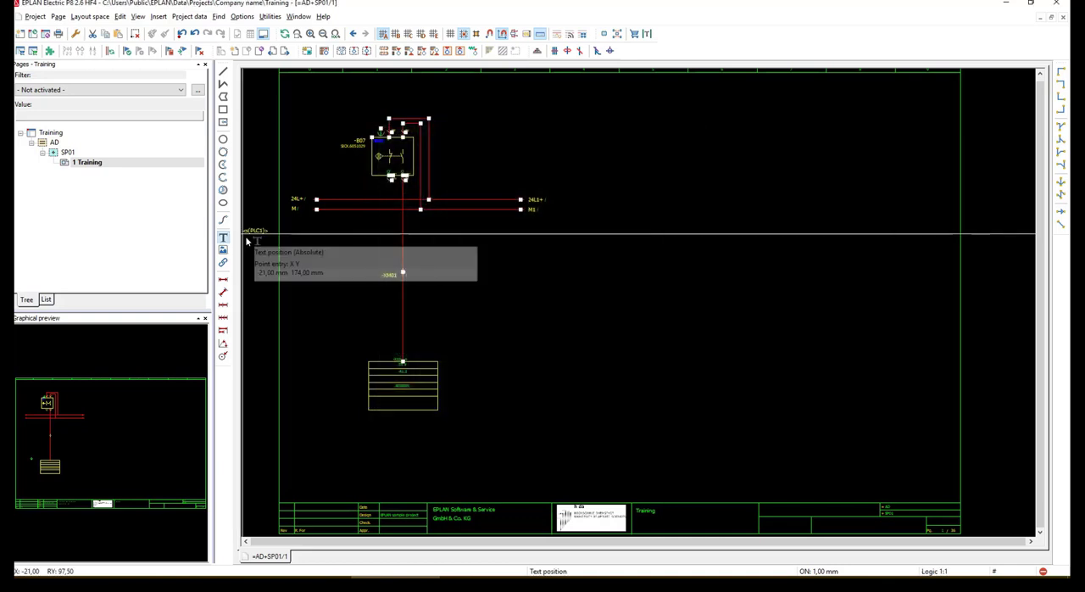
left_click(369, 421)
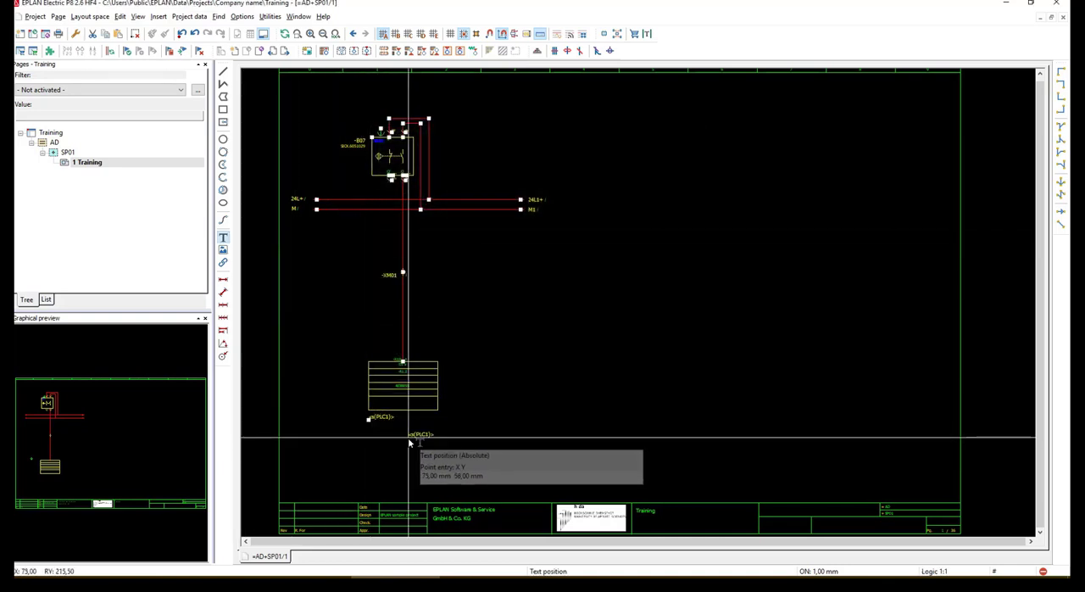
key("Escape")
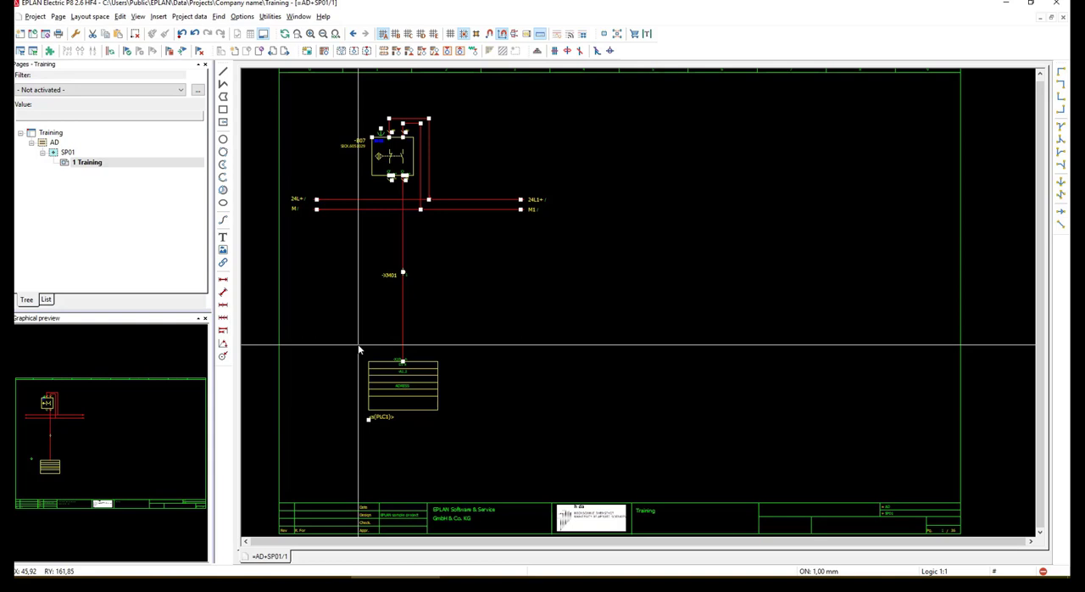
Create a placeholder object for the PLC box and review the PLC connection point's properties
left_click_drag(358, 347, 468, 416)
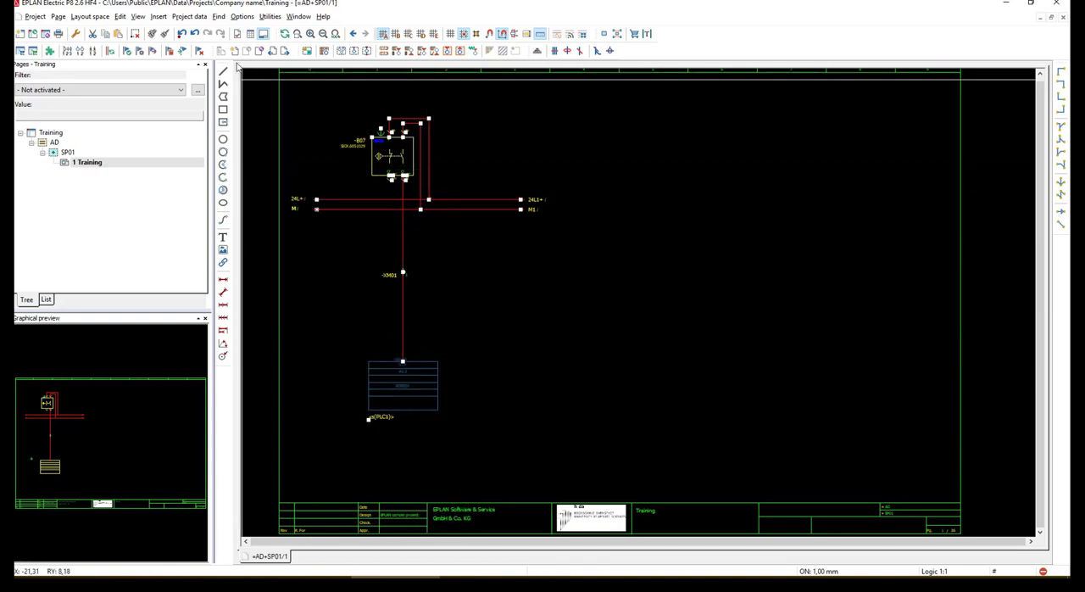
left_click(159, 17)
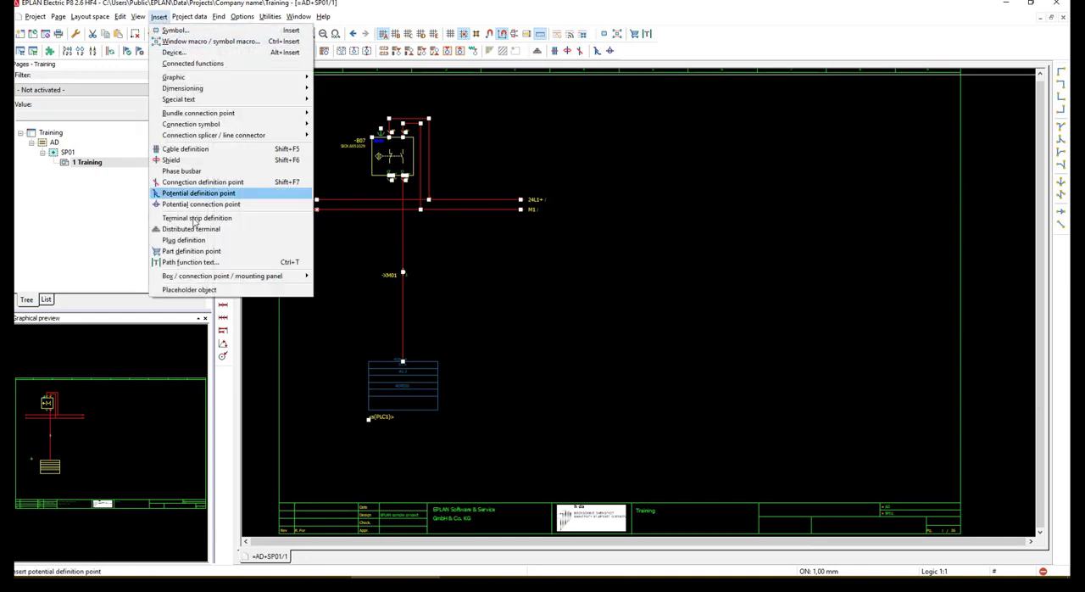
left_click(203, 291)
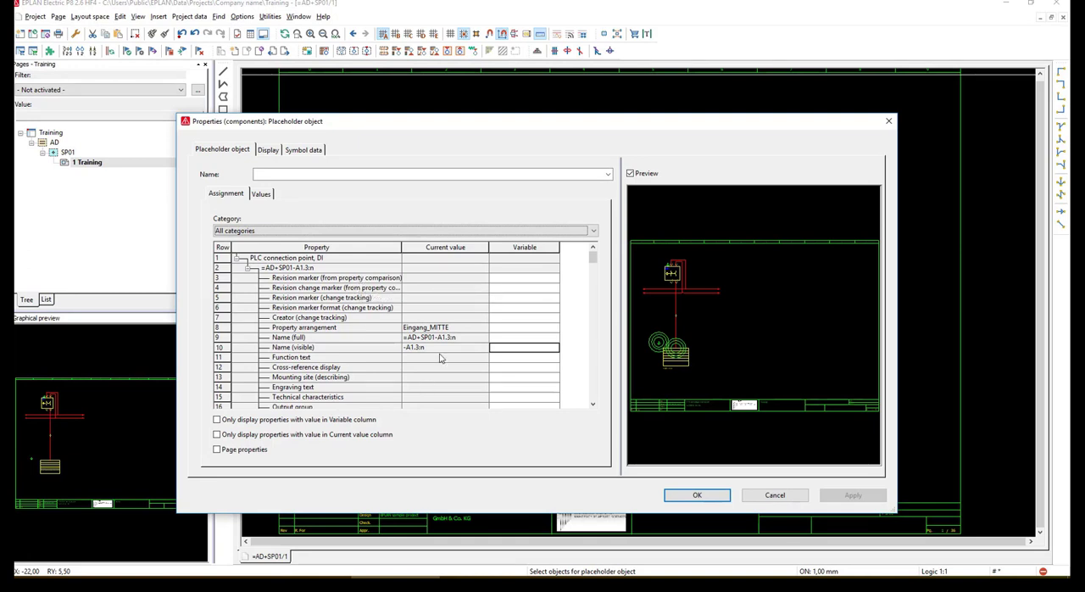
scroll(440, 357, "down", 3)
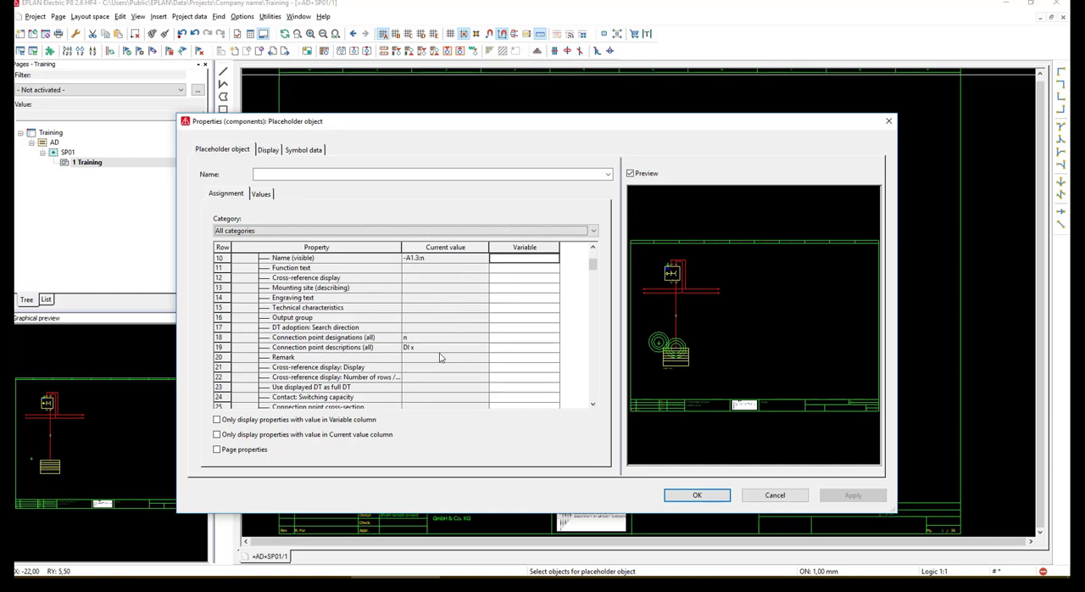
scroll(440, 357, "up", 3)
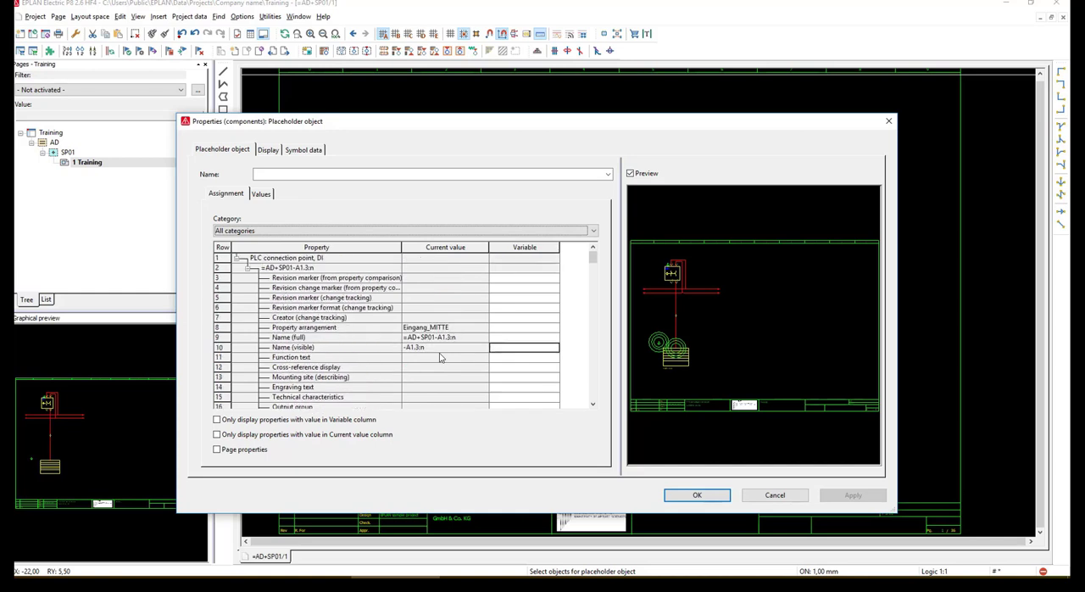
Enter a variable for the PLC connection point's Name (visible) property and place the placeholder object beside the PLC box
left_click(503, 348)
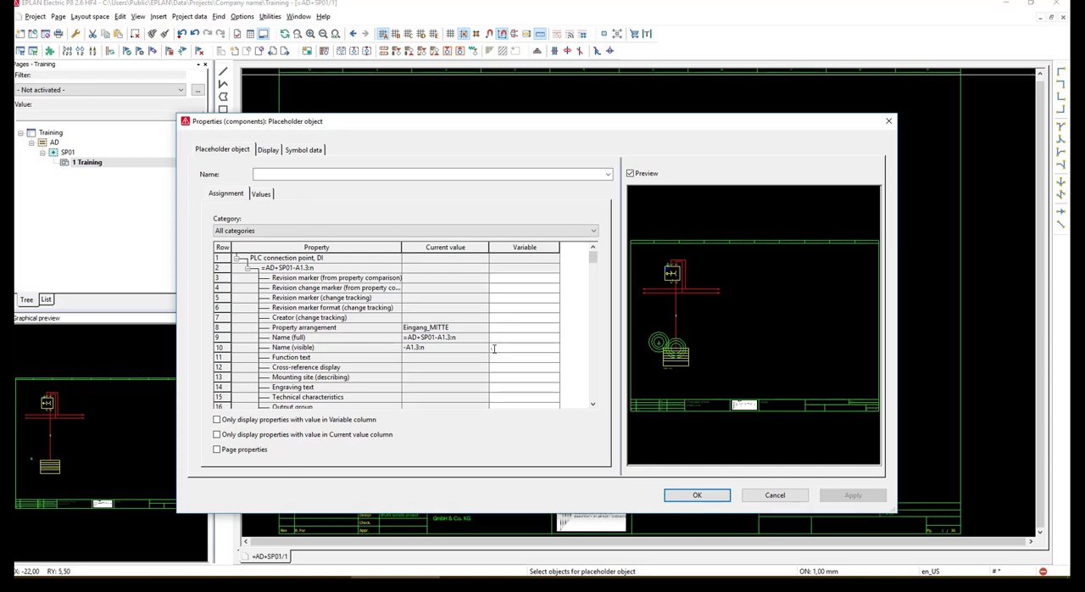
type("<AR")
type("Slot>")
left_click(679, 498)
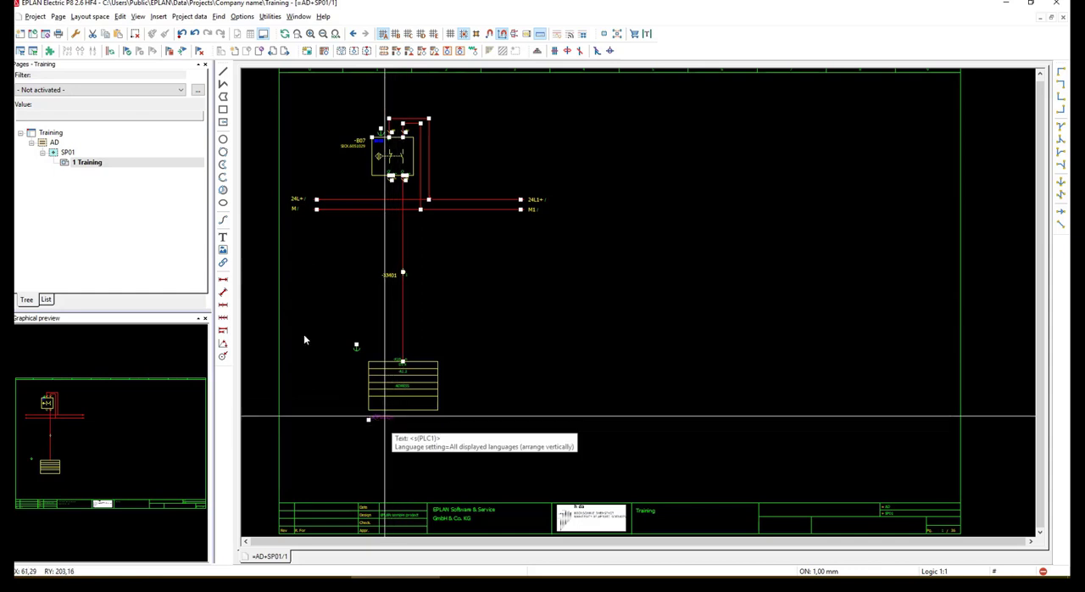
Insert the text <s(terminal1)> to the left of terminal -XM01
double_click(389, 418)
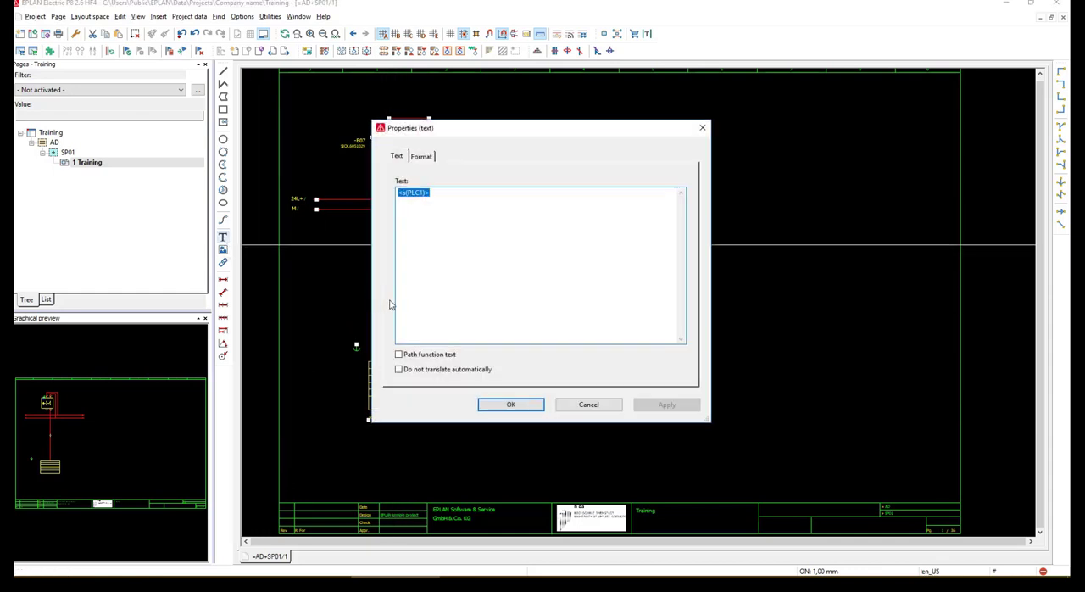
left_click_drag(500, 134, 687, 134)
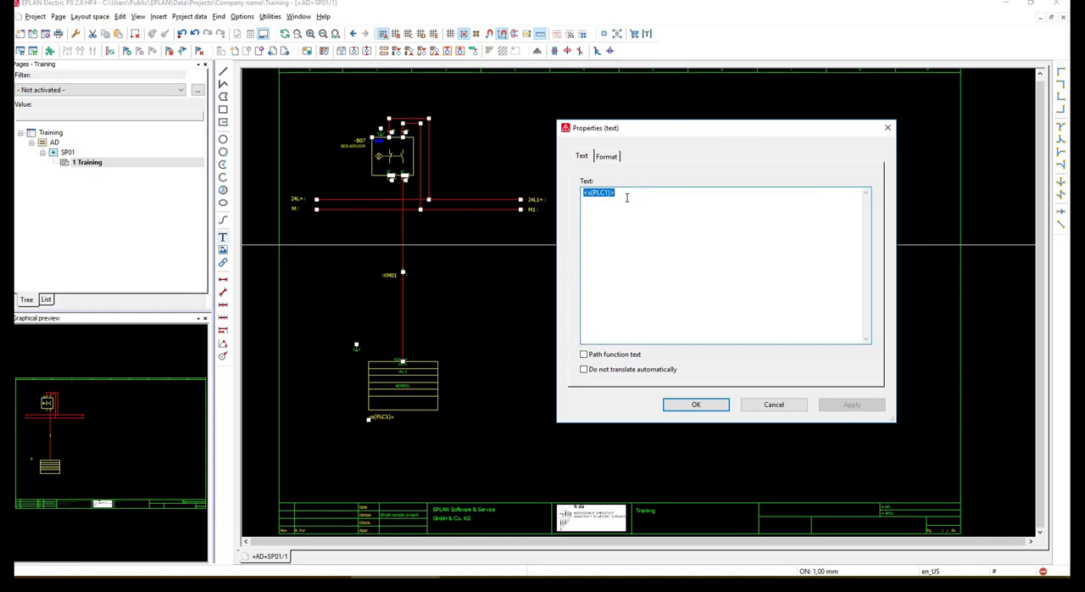
left_click(610, 196)
key("BackSpace")
key("BackSpace")
key("BackSpace")
type("terminal")
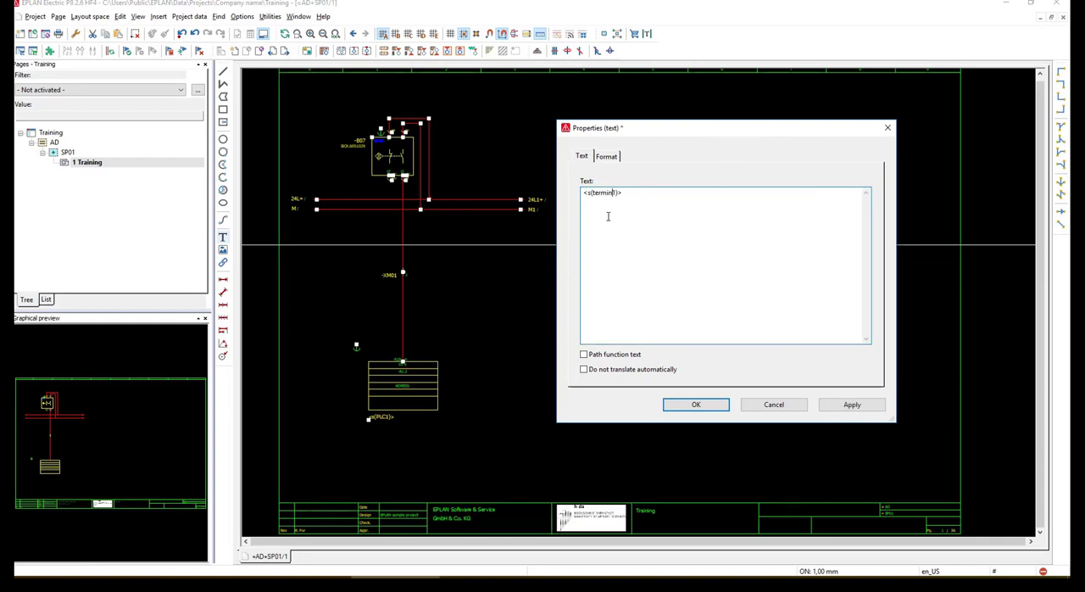
left_click(693, 403)
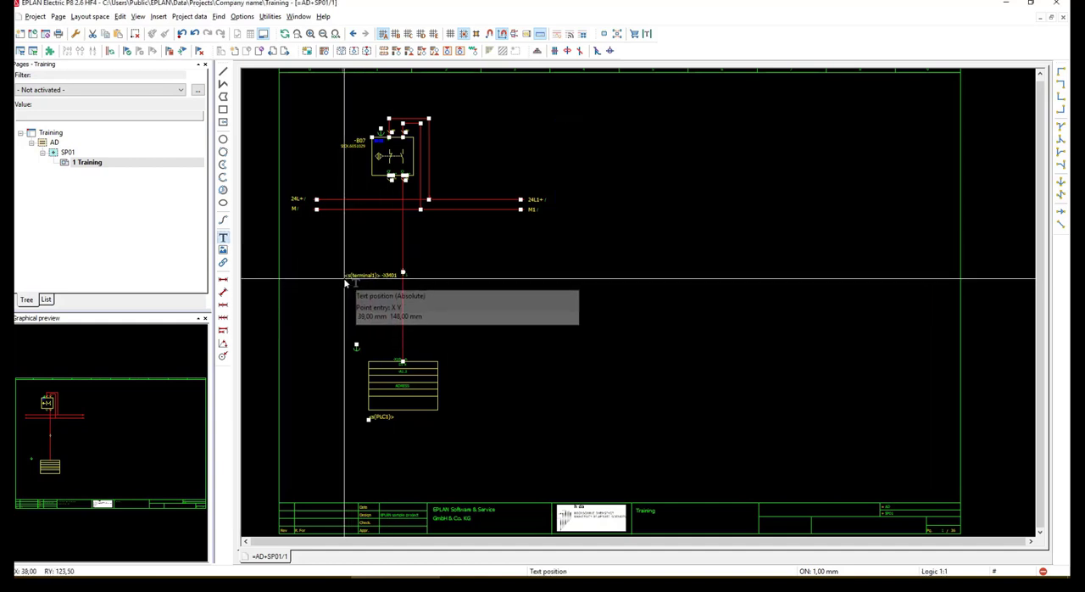
left_click(346, 281)
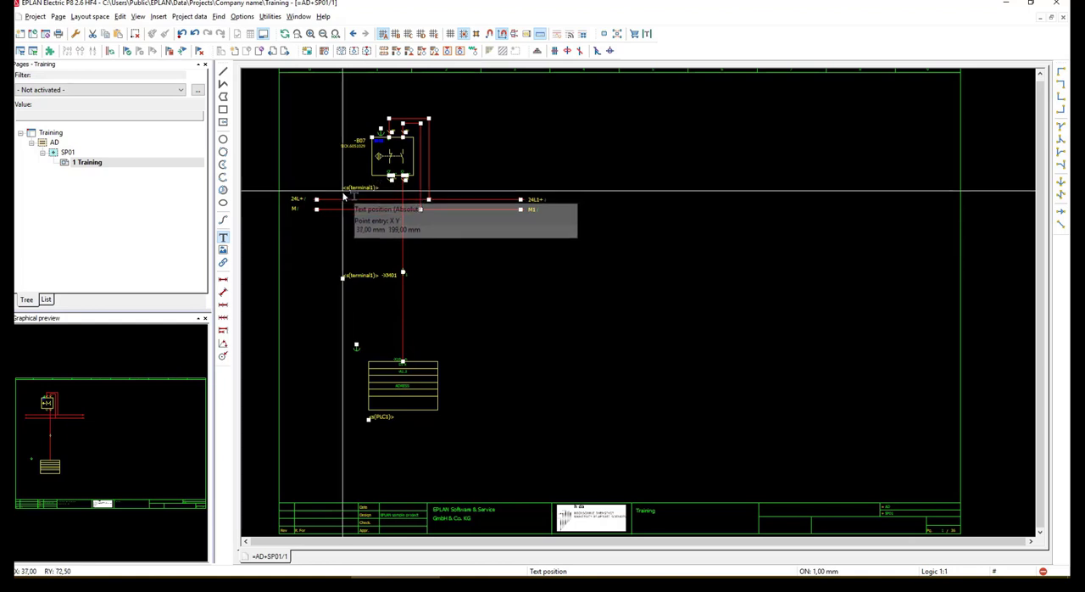
Place another copy of the terminal text below sensor -B07 and change it to <s(sensor1)>
left_click(345, 195)
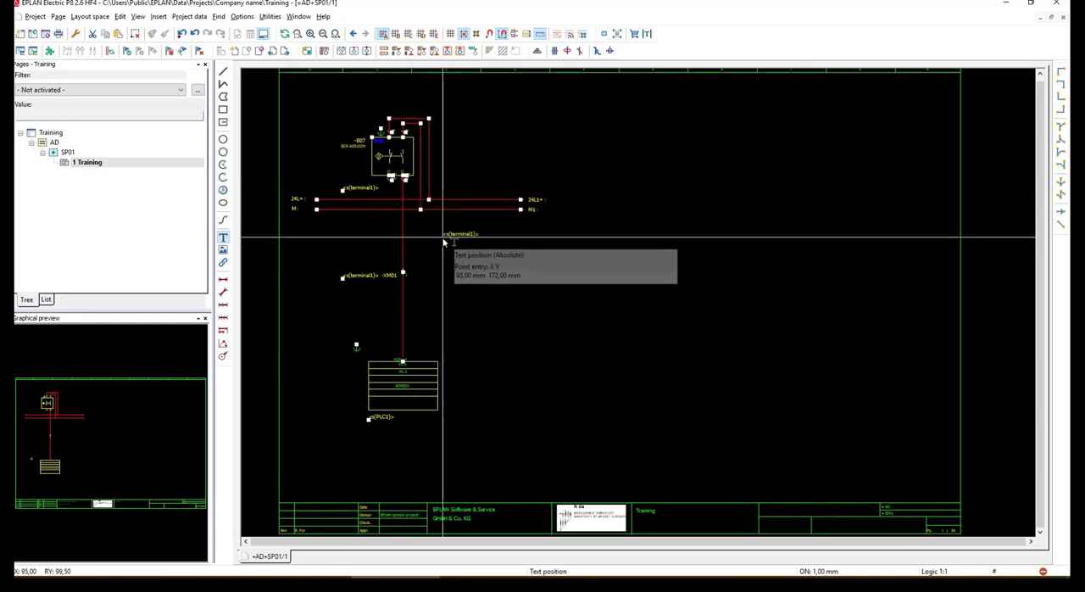
key("Escape")
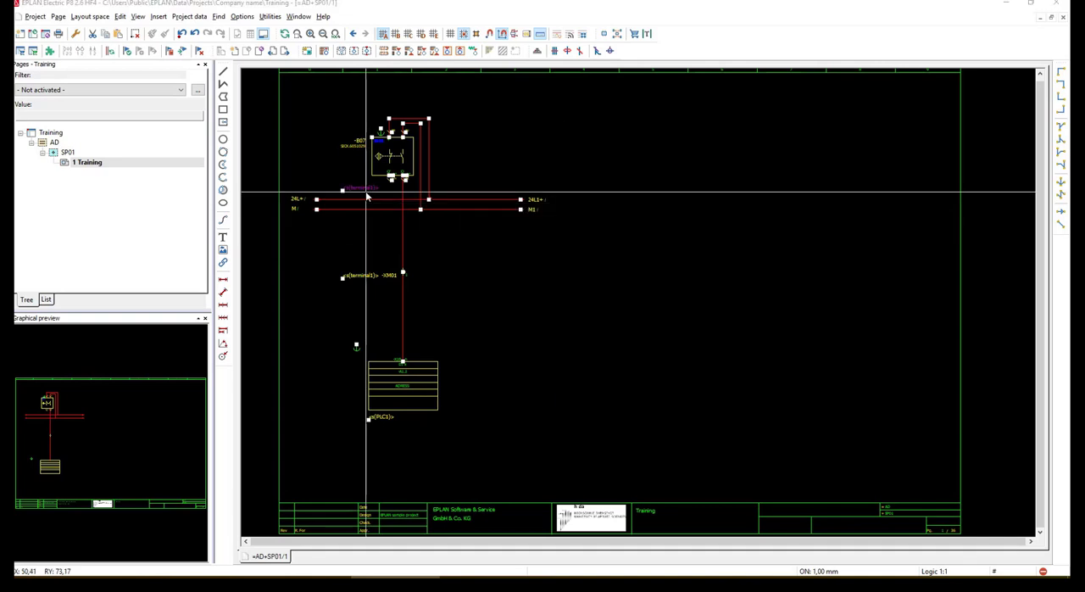
double_click(365, 190)
left_click(621, 193)
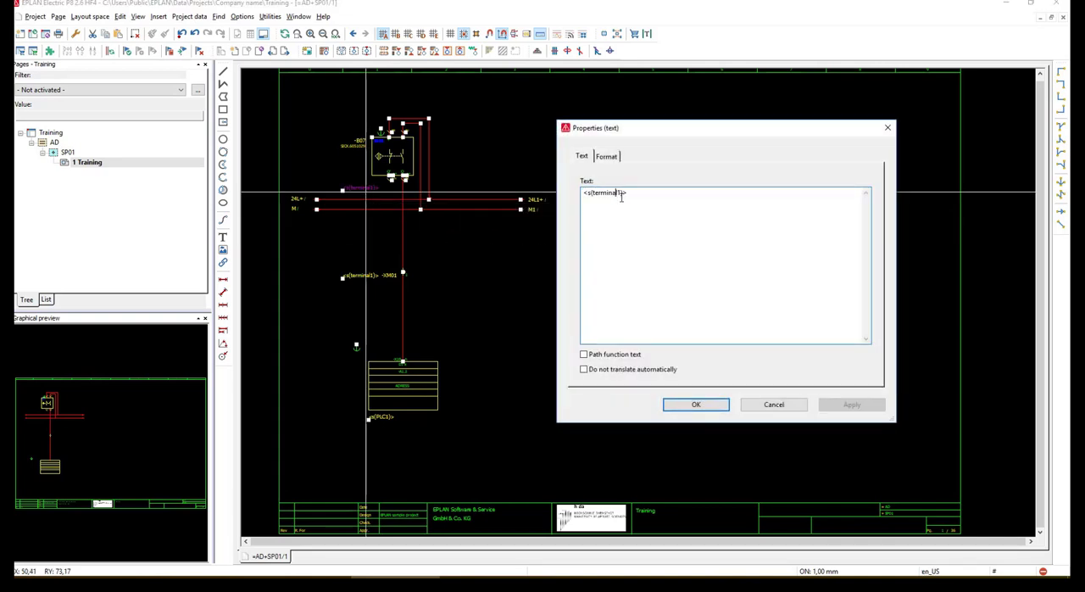
key("BackSpace")
key("BackSpace")
key("BackSpace")
key("BackSpace")
key("BackSpace")
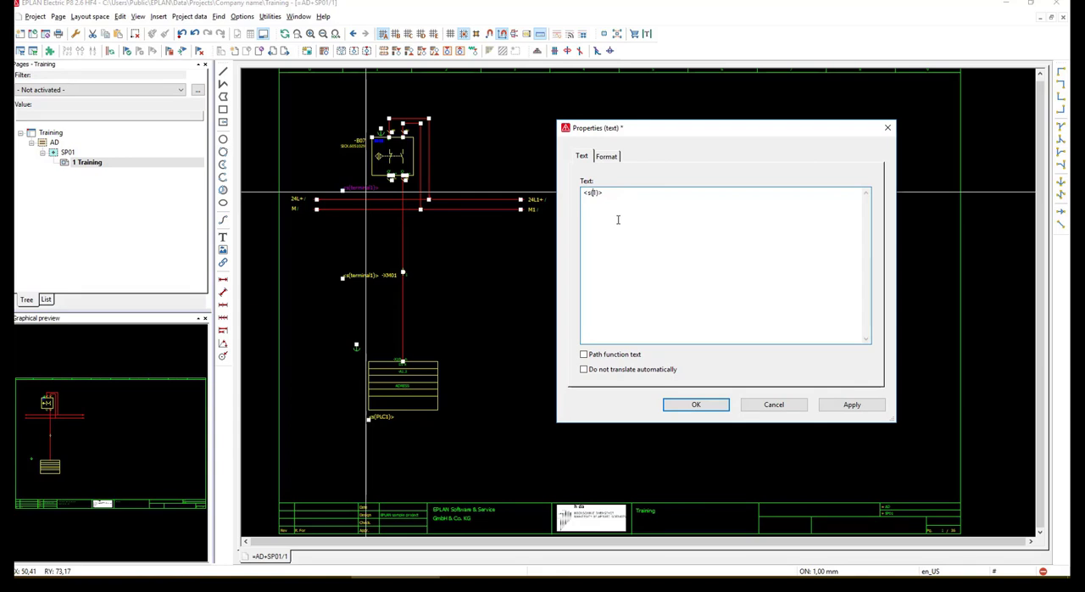
type("sensor1")
left_click(699, 404)
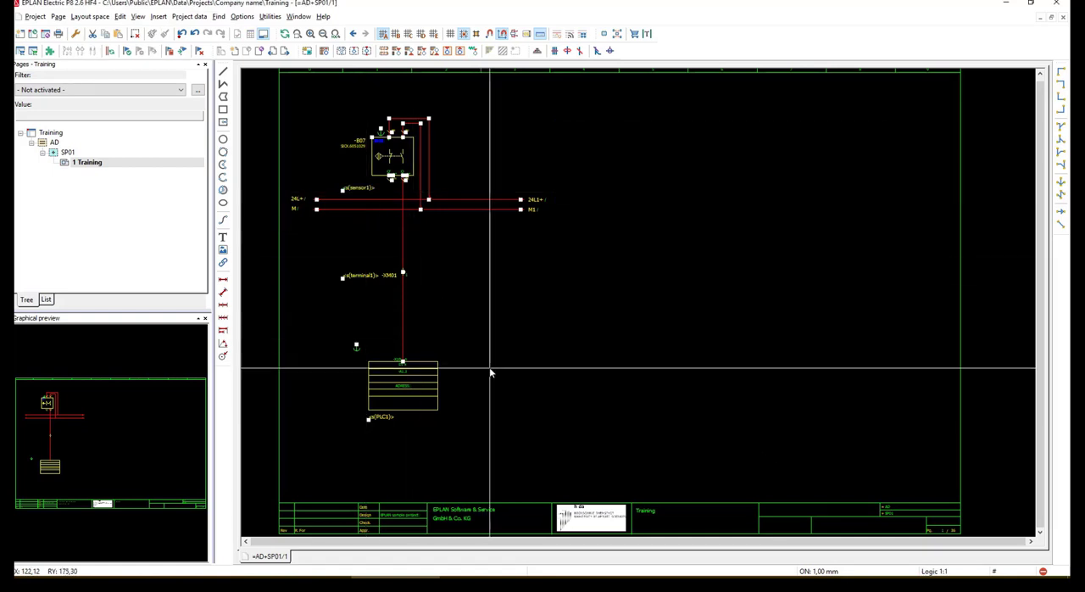
Start a window macro from the PLC box, its placeholder object and the <s(terminal1)> and <s(sensor1)> texts
left_click(490, 368)
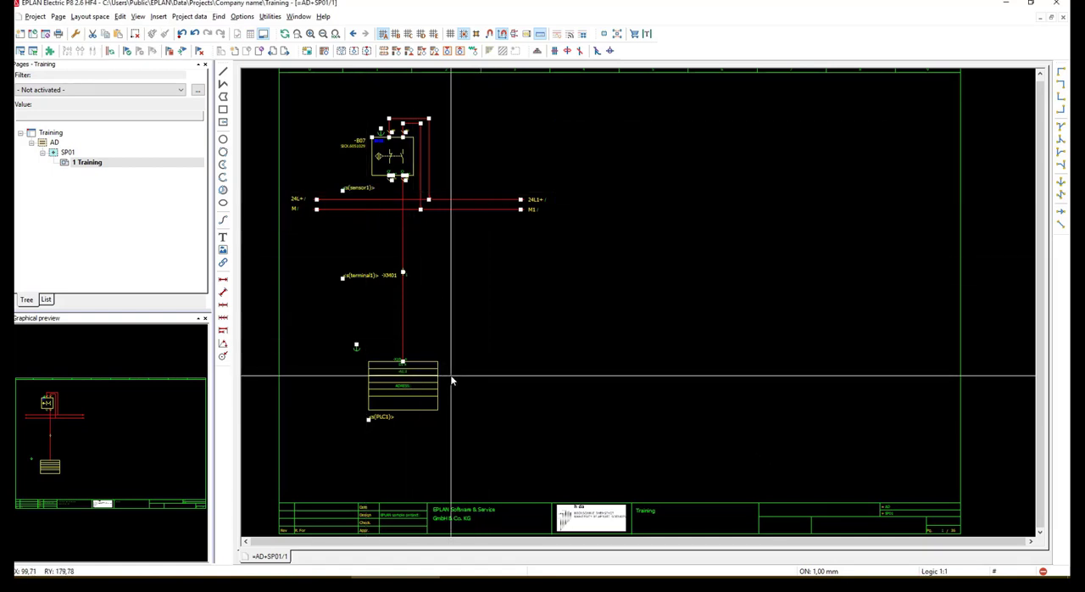
left_click_drag(335, 325, 372, 364)
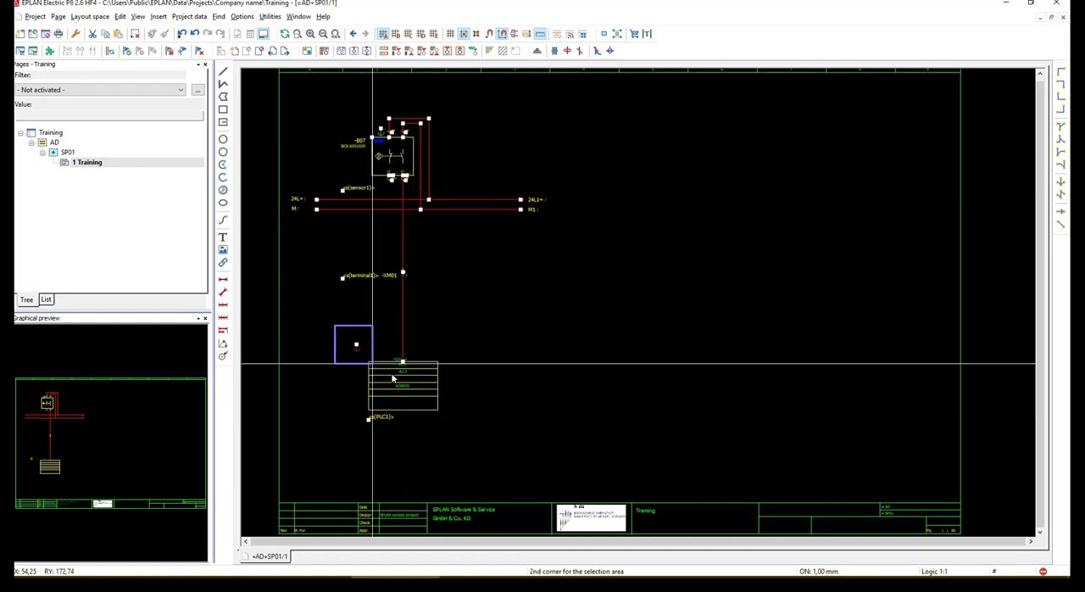
left_click(478, 414)
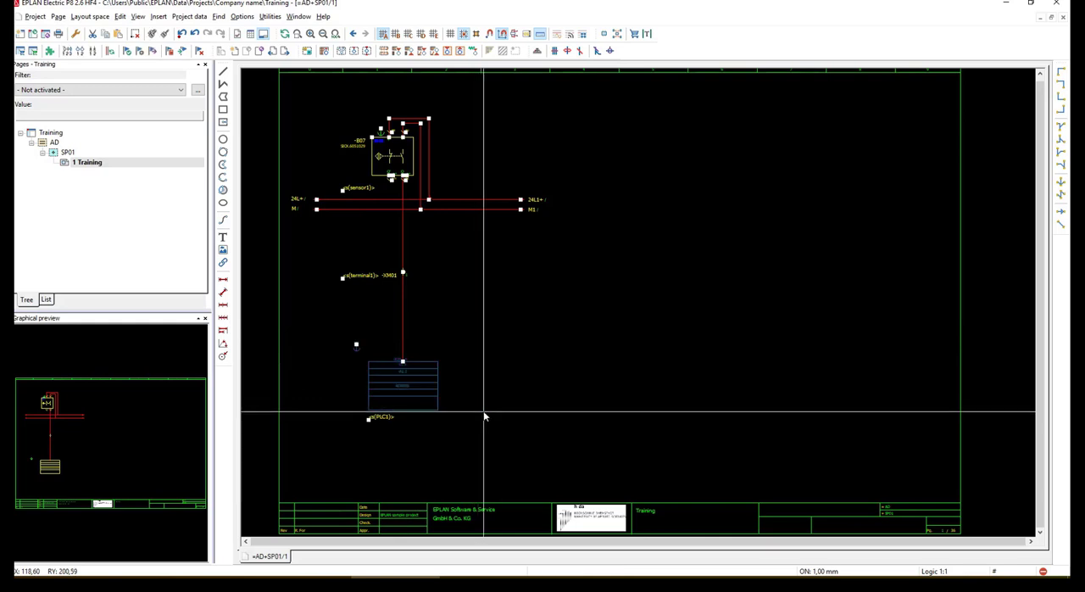
left_click(364, 276, "ctrl")
left_click(365, 190, "ctrl")
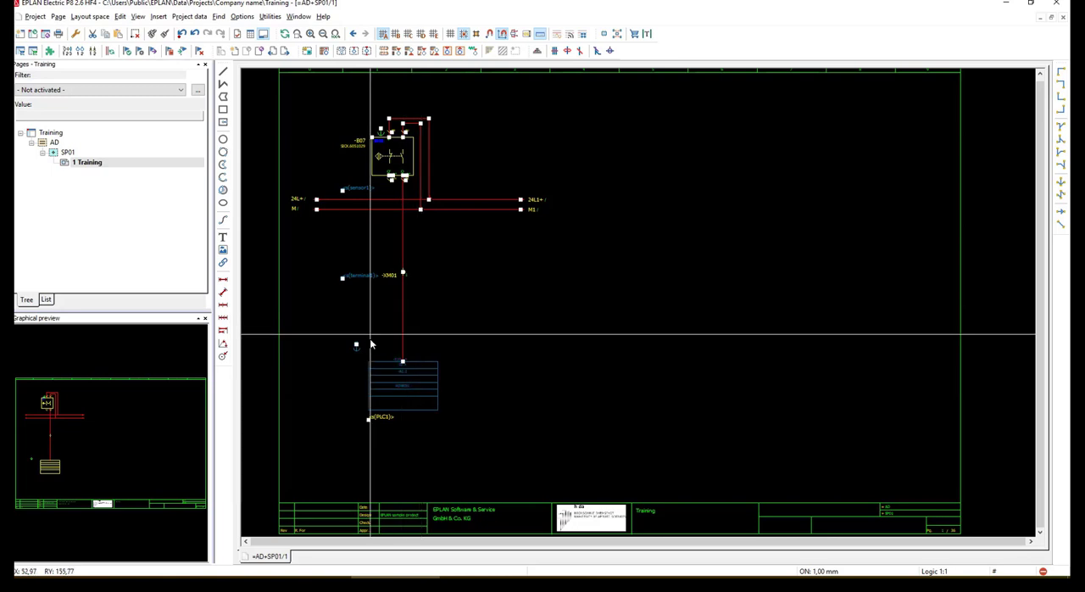
right_click(408, 377)
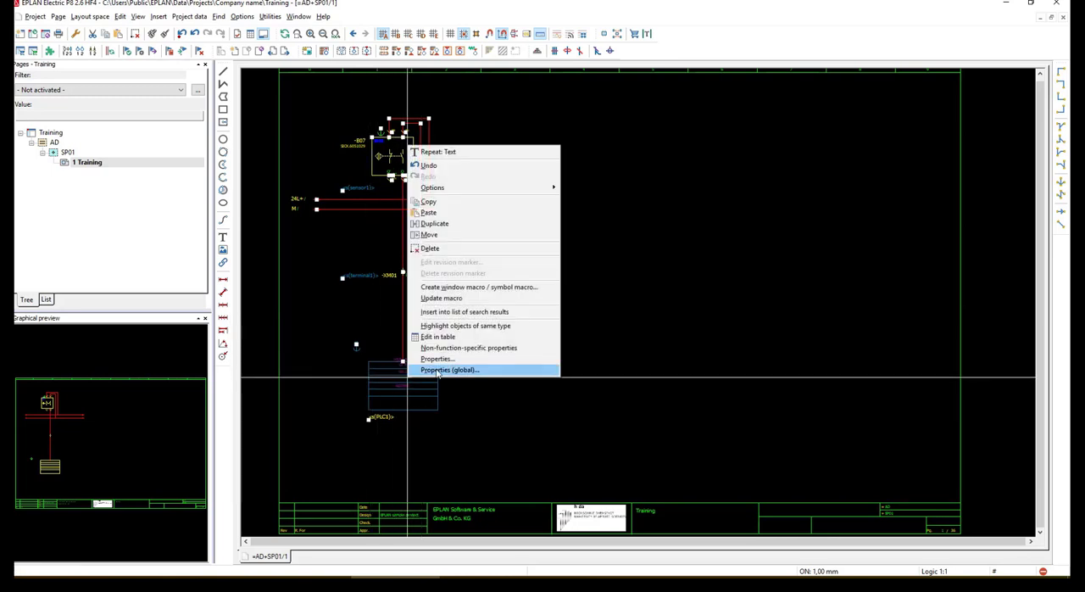
left_click(460, 288)
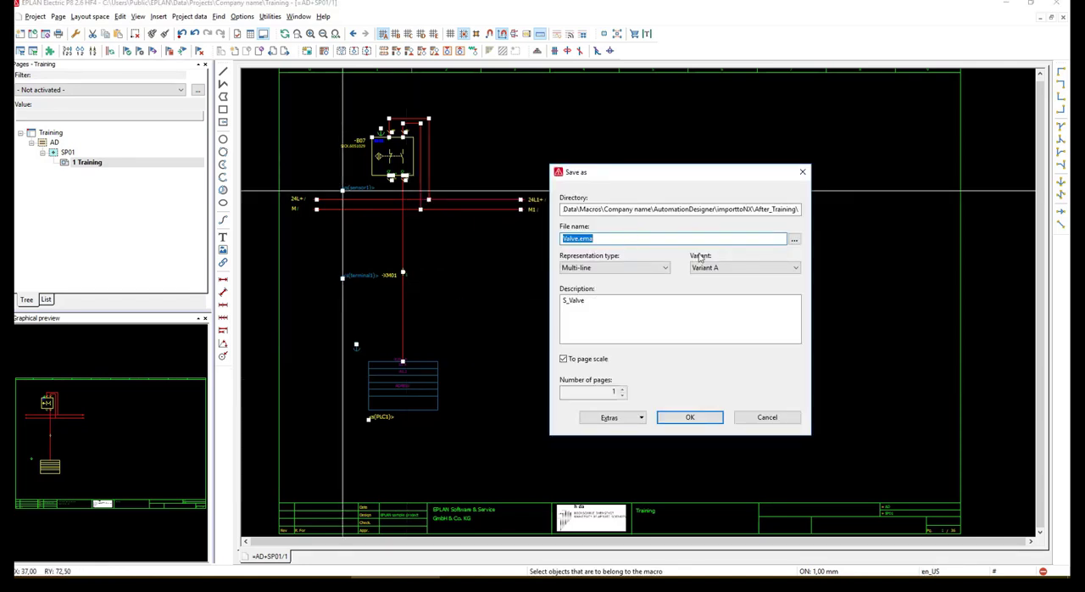
Set the macro's file name to Training.ema and its description to Training
left_click(579, 238)
left_click_drag(578, 238, 559, 239)
type("Training")
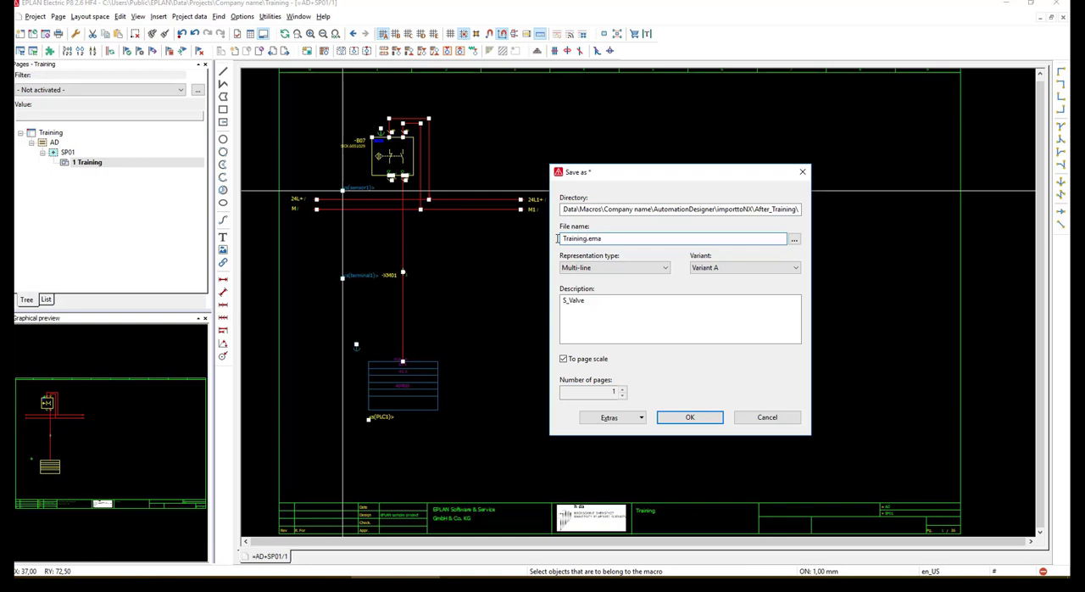
left_click_drag(595, 301, 561, 300)
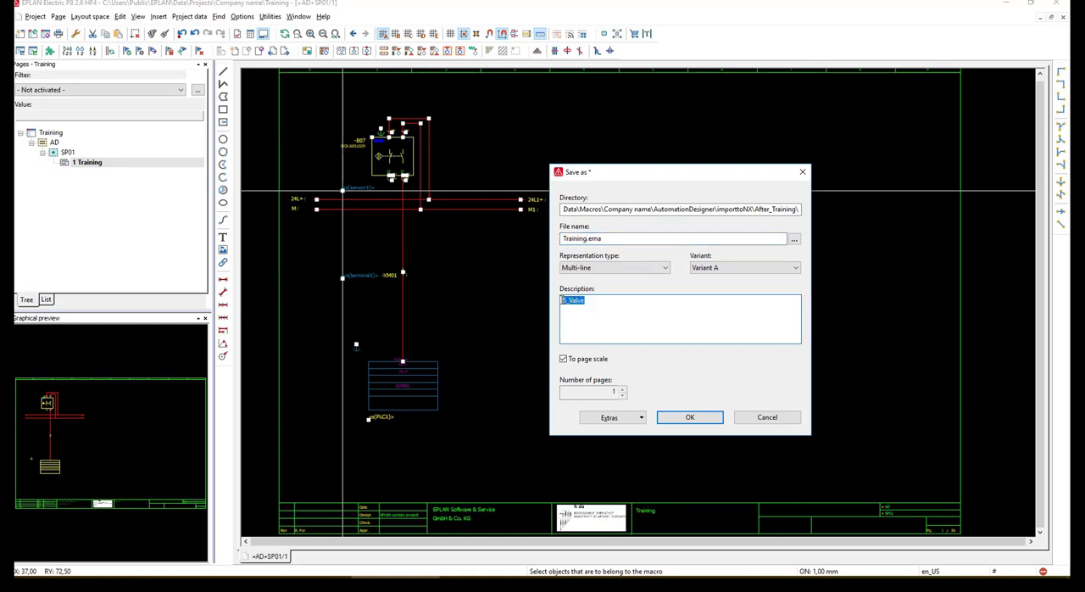
type("Training")
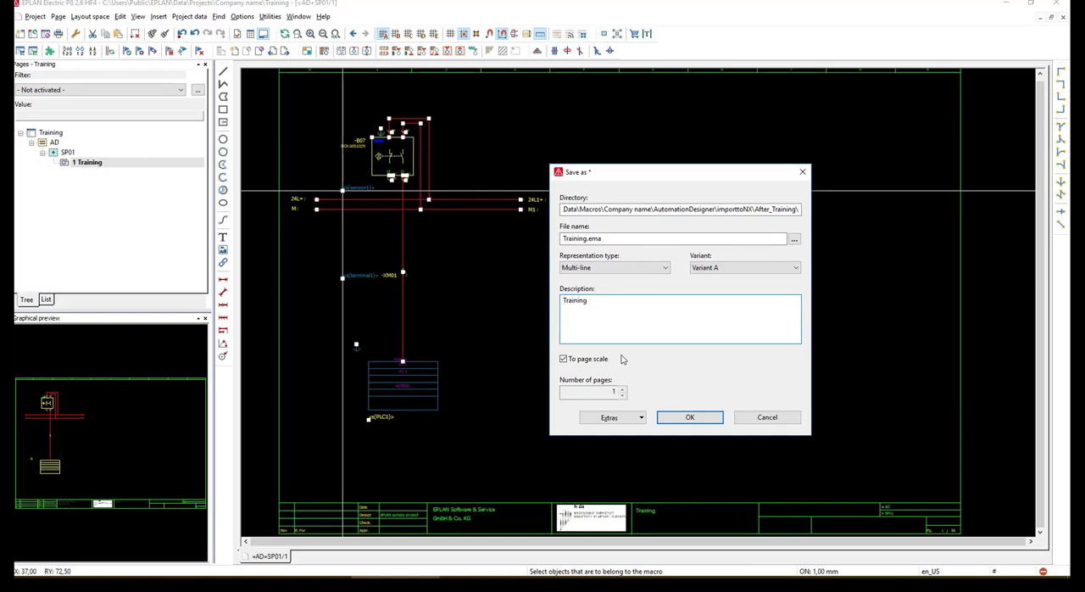
Define the macro's handle at the insertion point of the <s(PLC1)> text and save the macro
left_click(642, 418)
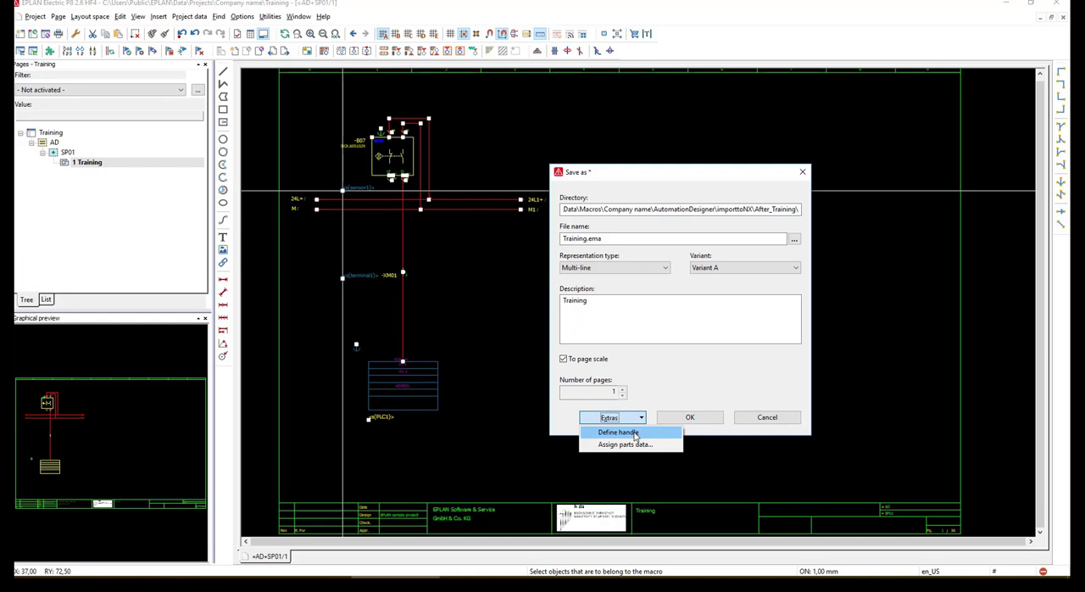
left_click(619, 432)
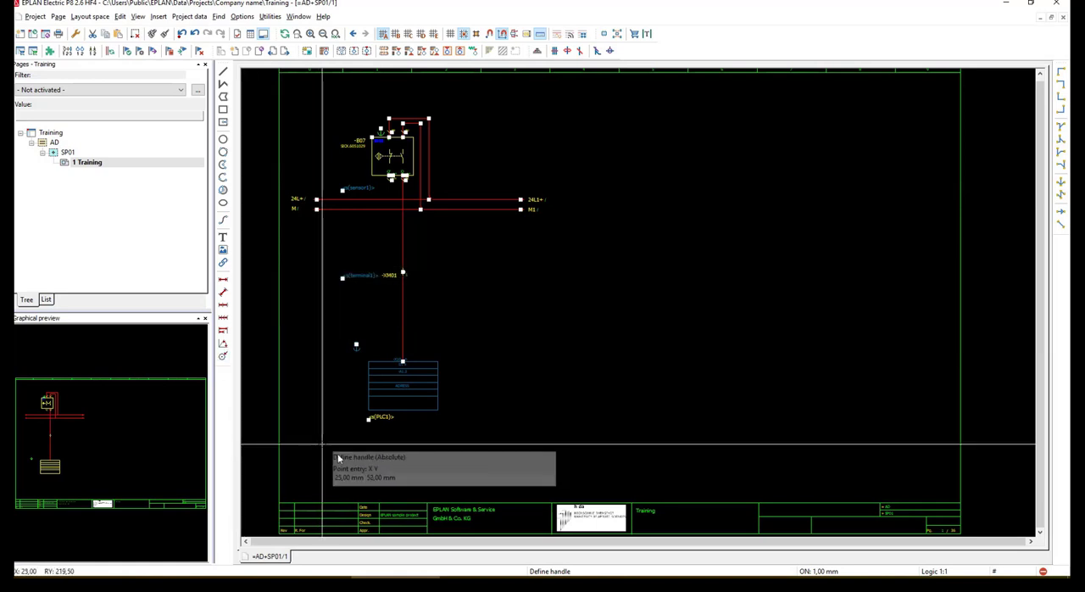
left_click(370, 420)
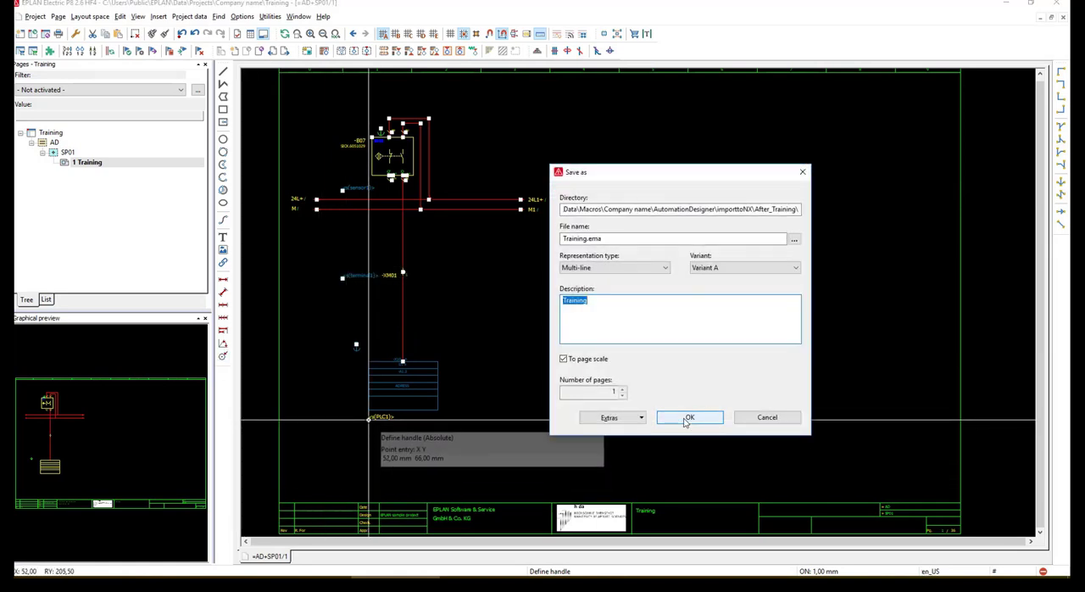
left_click(689, 417)
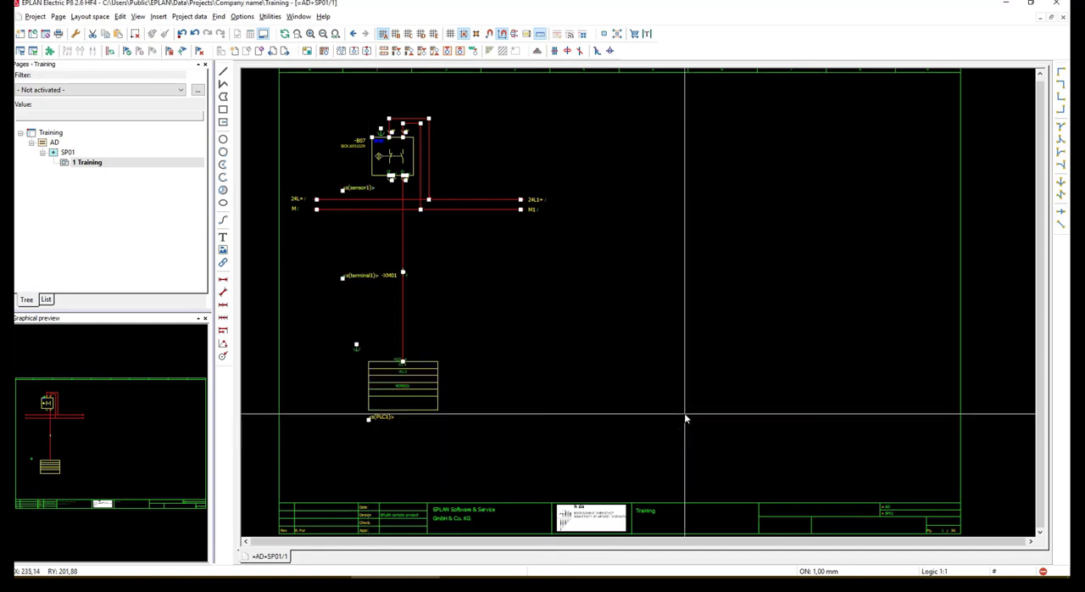